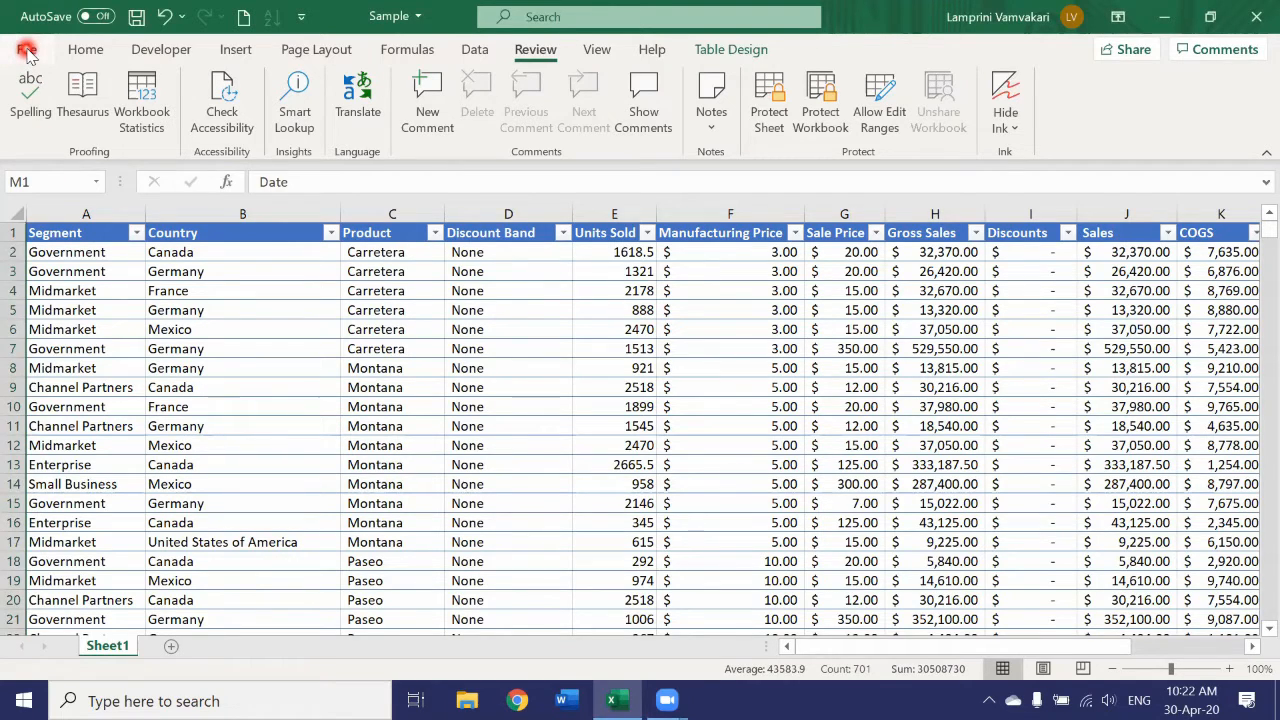
Open the print preview of the active sheet and page forward and back through it to examine the page layout.
{"action": "left_click", "coordinate": [27, 51]}
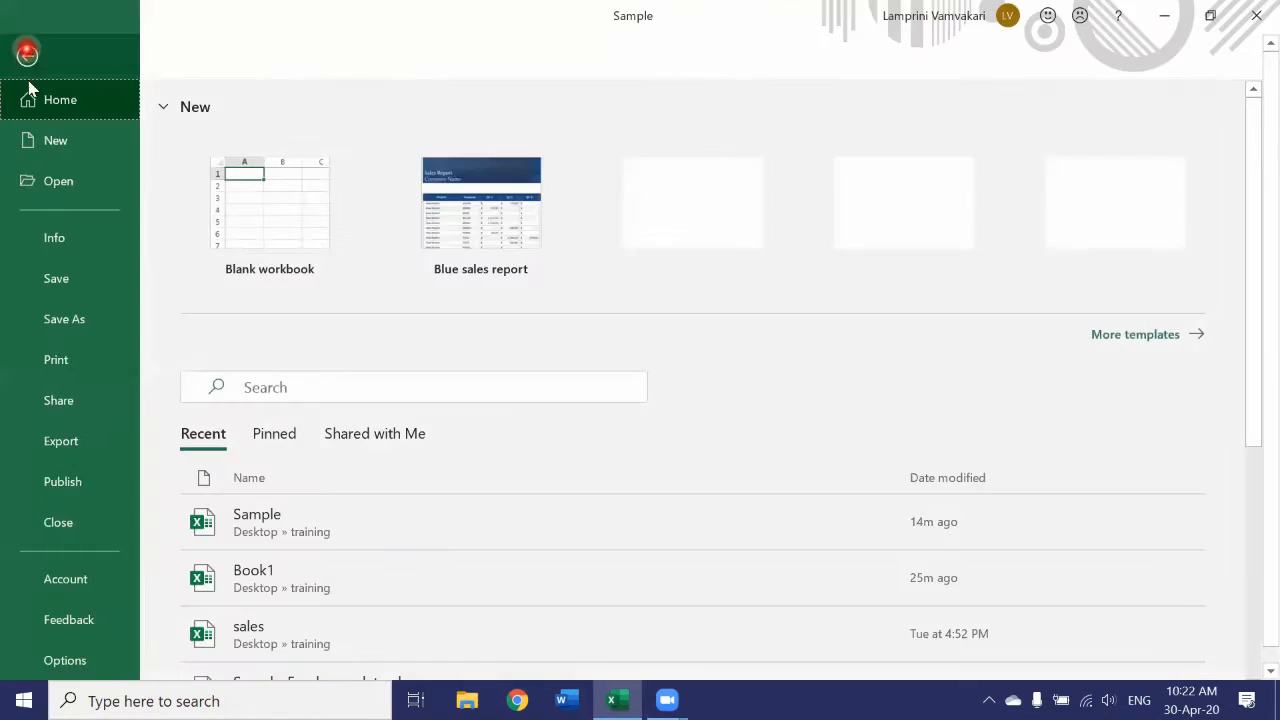
{"action": "left_click", "coordinate": [62, 362]}
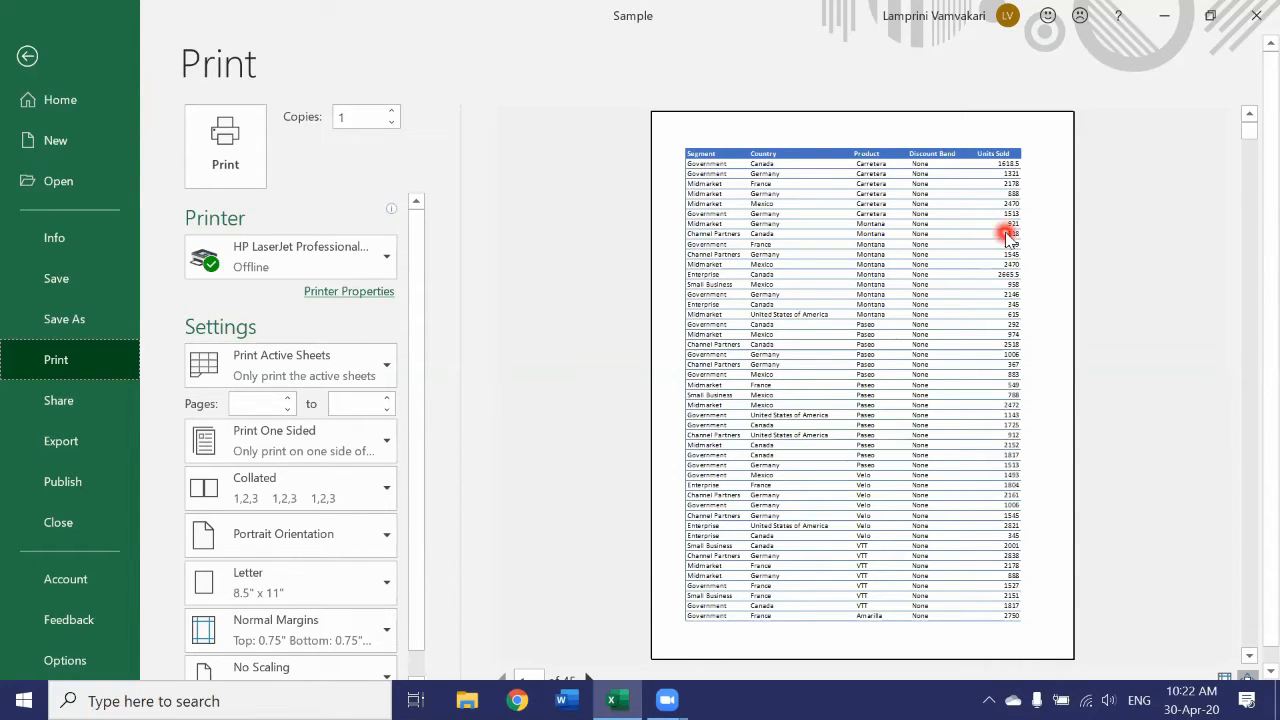
{"action": "left_click", "coordinate": [1250, 656]}
{"action": "left_click", "coordinate": [1250, 656]}
{"action": "left_click", "coordinate": [1250, 656]}
{"action": "left_click", "coordinate": [1250, 656]}
{"action": "left_click", "coordinate": [1250, 656]}
{"action": "left_click", "coordinate": [1250, 656]}
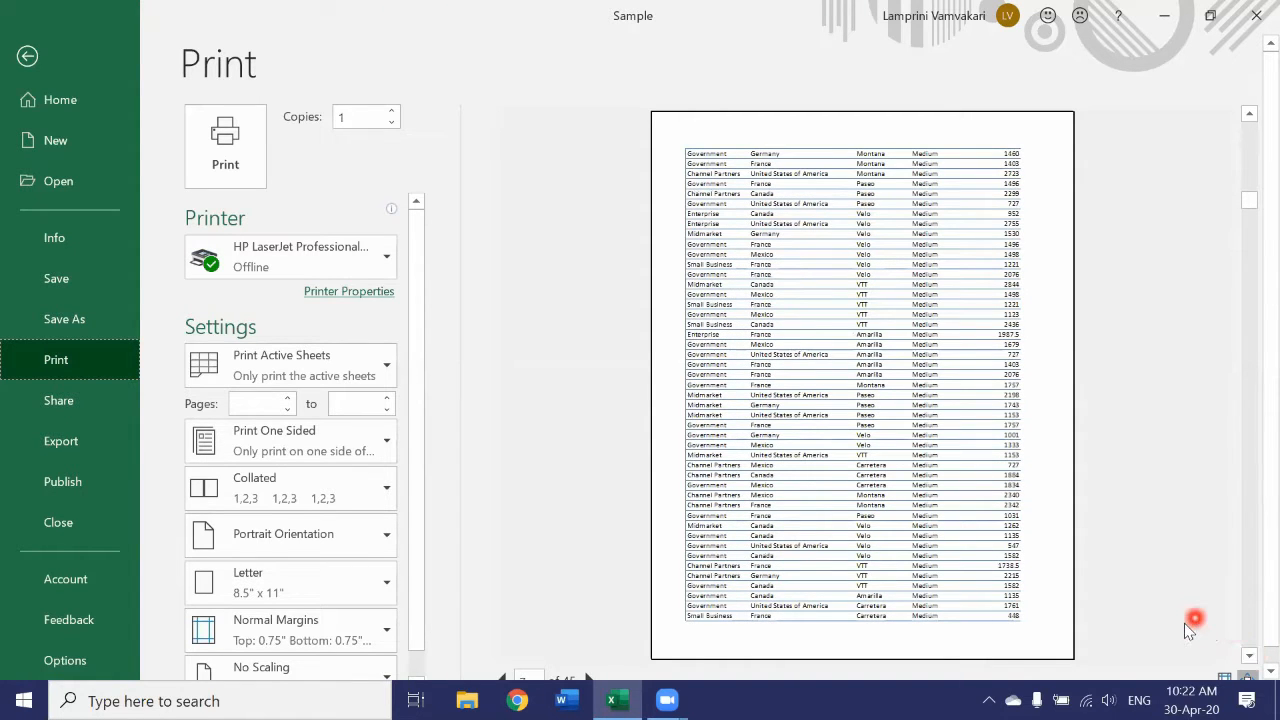
{"action": "scroll", "coordinate": [1186, 642], "scroll_direction": "down", "scroll_amount": 1}
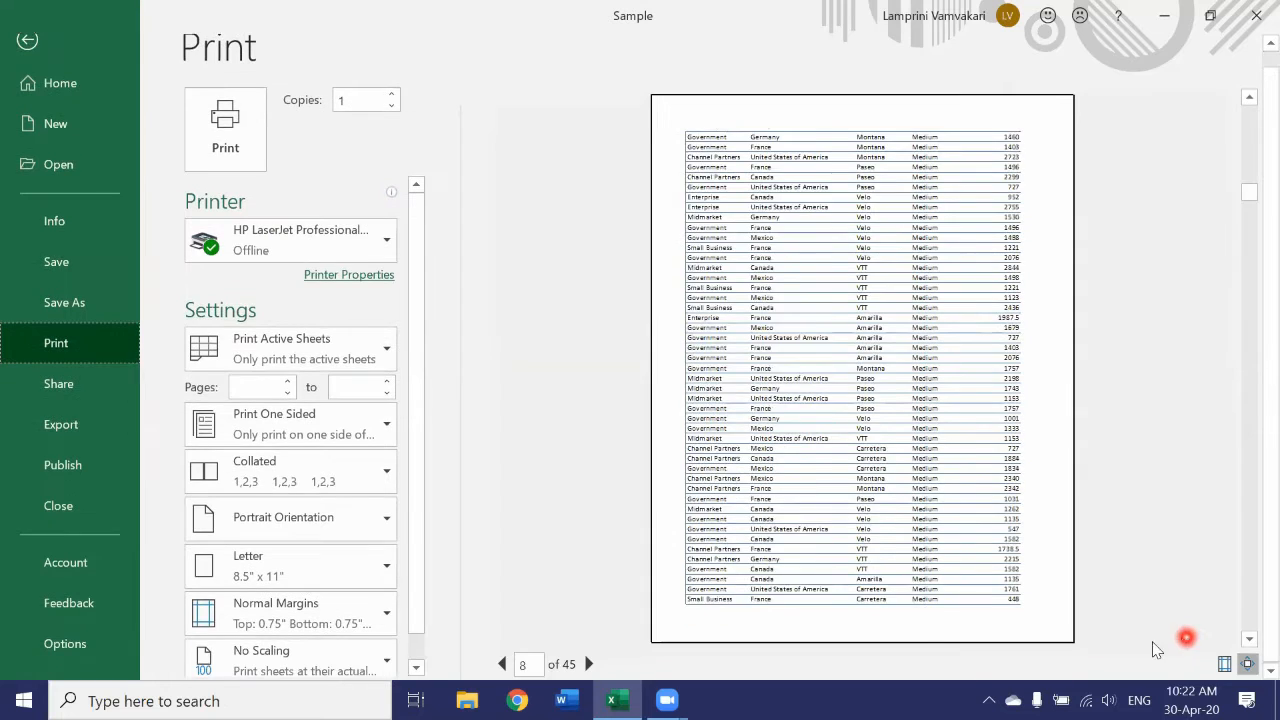
{"action": "left_click", "coordinate": [817, 645]}
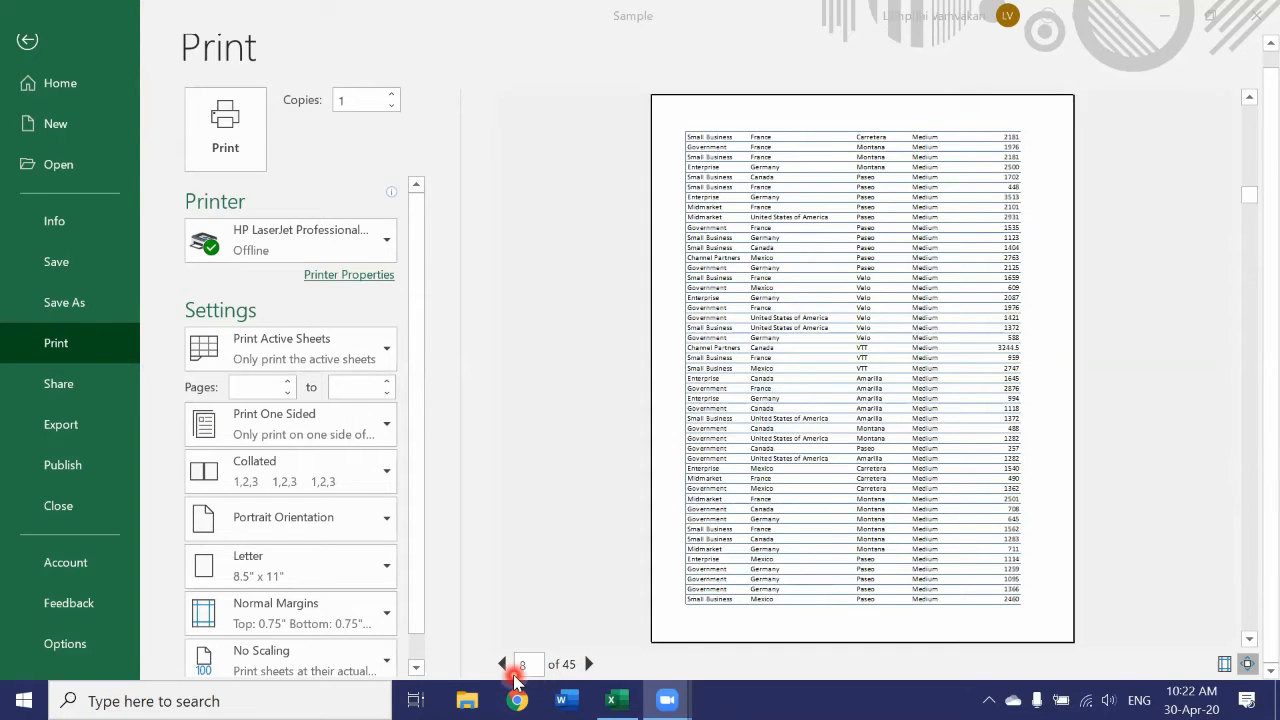
{"action": "left_click", "coordinate": [589, 665]}
{"action": "left_click", "coordinate": [589, 665]}
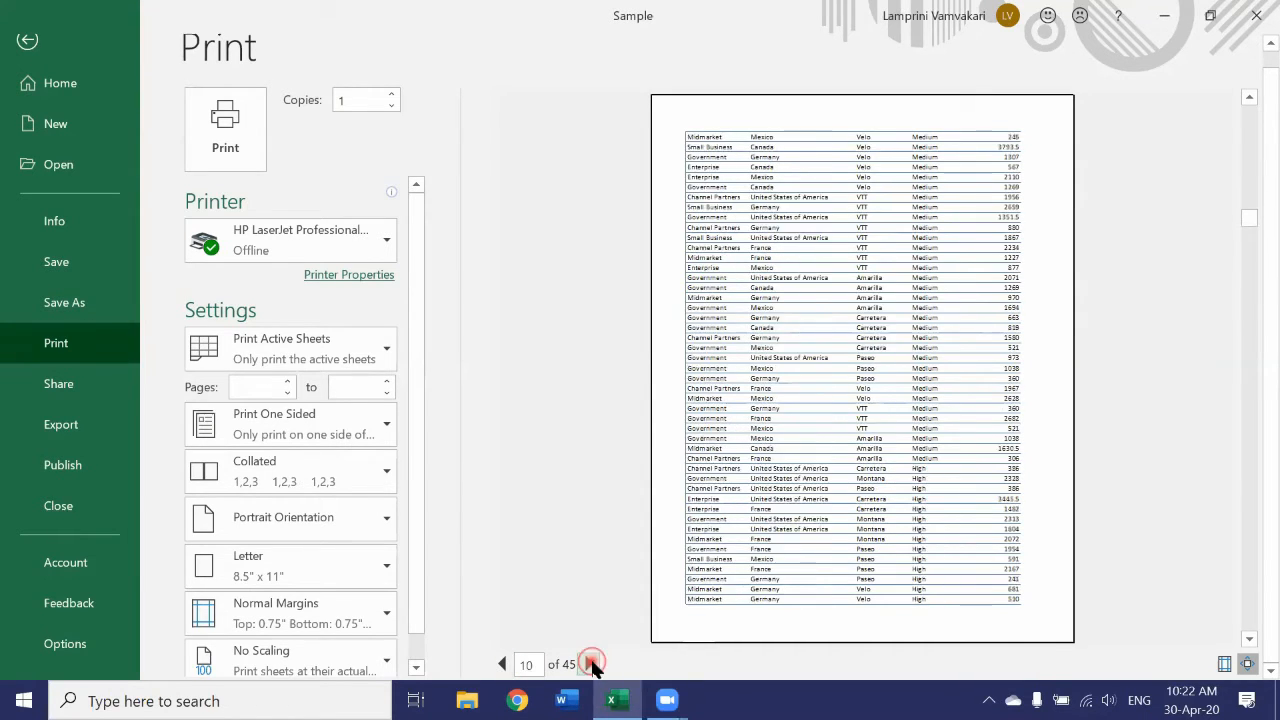
{"action": "left_click", "coordinate": [592, 665]}
{"action": "left_click", "coordinate": [590, 665]}
{"action": "left_click", "coordinate": [499, 667]}
{"action": "left_click", "coordinate": [499, 667]}
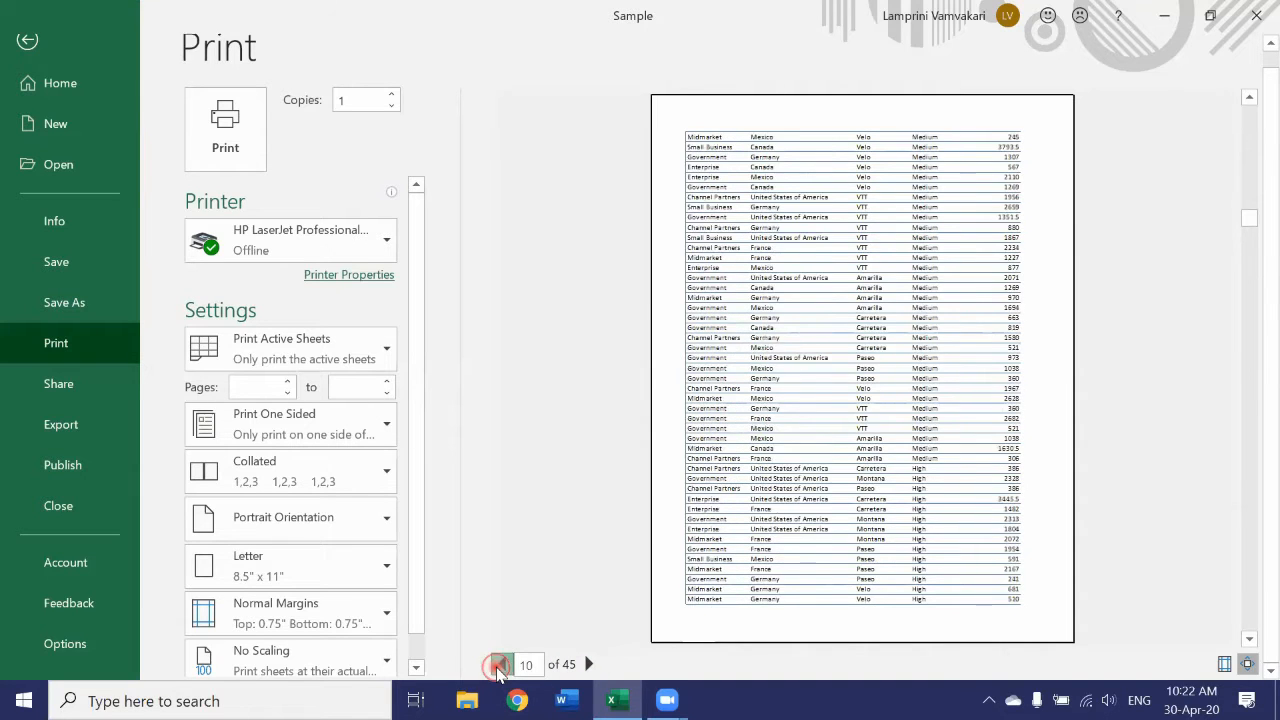
{"action": "left_click", "coordinate": [499, 667]}
{"action": "left_click", "coordinate": [499, 667]}
{"action": "left_click", "coordinate": [499, 667]}
{"action": "left_click", "coordinate": [499, 667]}
{"action": "left_click", "coordinate": [499, 667]}
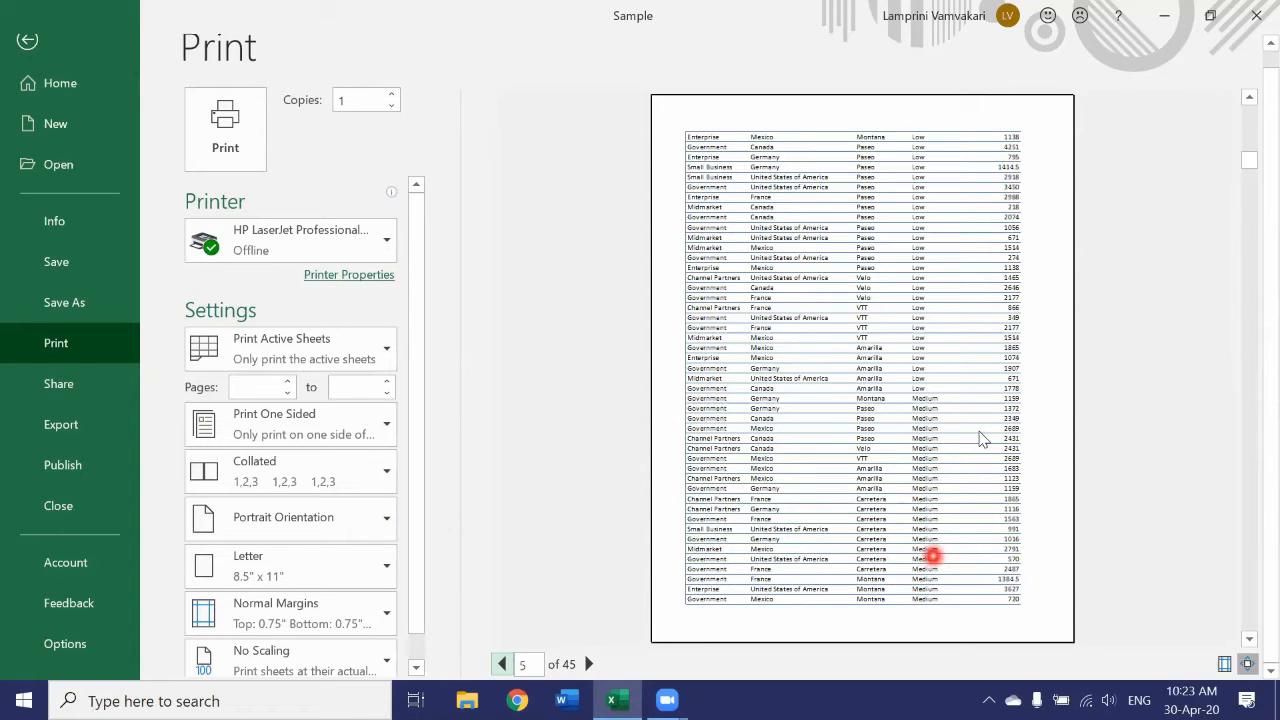
Set the print orientation to landscape and check the first pages in the preview.
{"action": "left_click", "coordinate": [380, 520]}
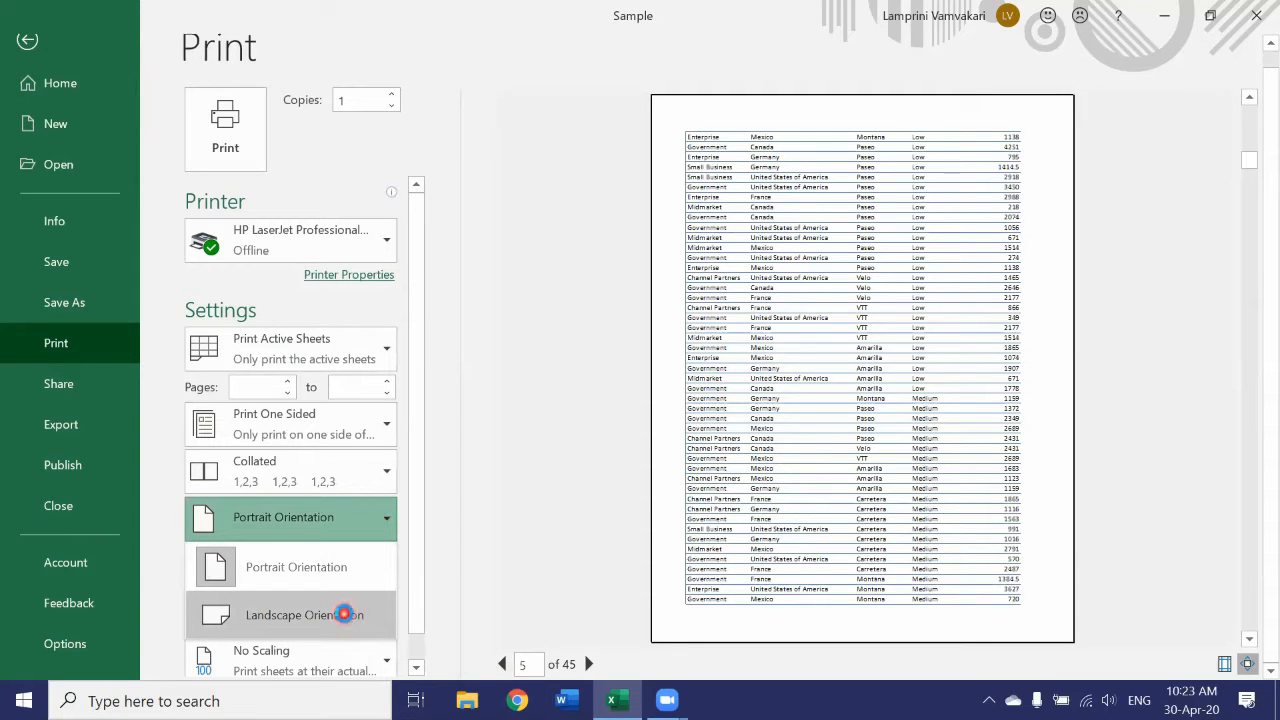
{"action": "left_click", "coordinate": [343, 616]}
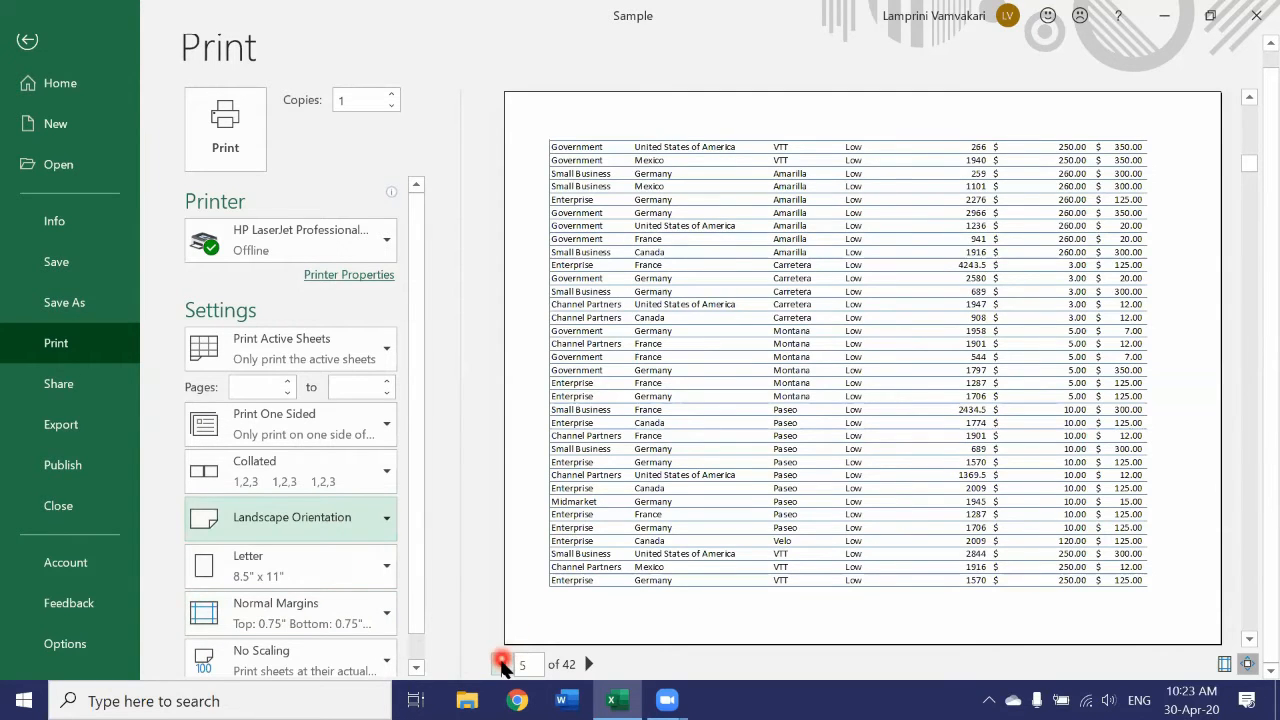
{"action": "left_click", "coordinate": [502, 664]}
{"action": "left_click", "coordinate": [502, 664]}
{"action": "left_click", "coordinate": [502, 664]}
{"action": "left_click", "coordinate": [502, 664]}
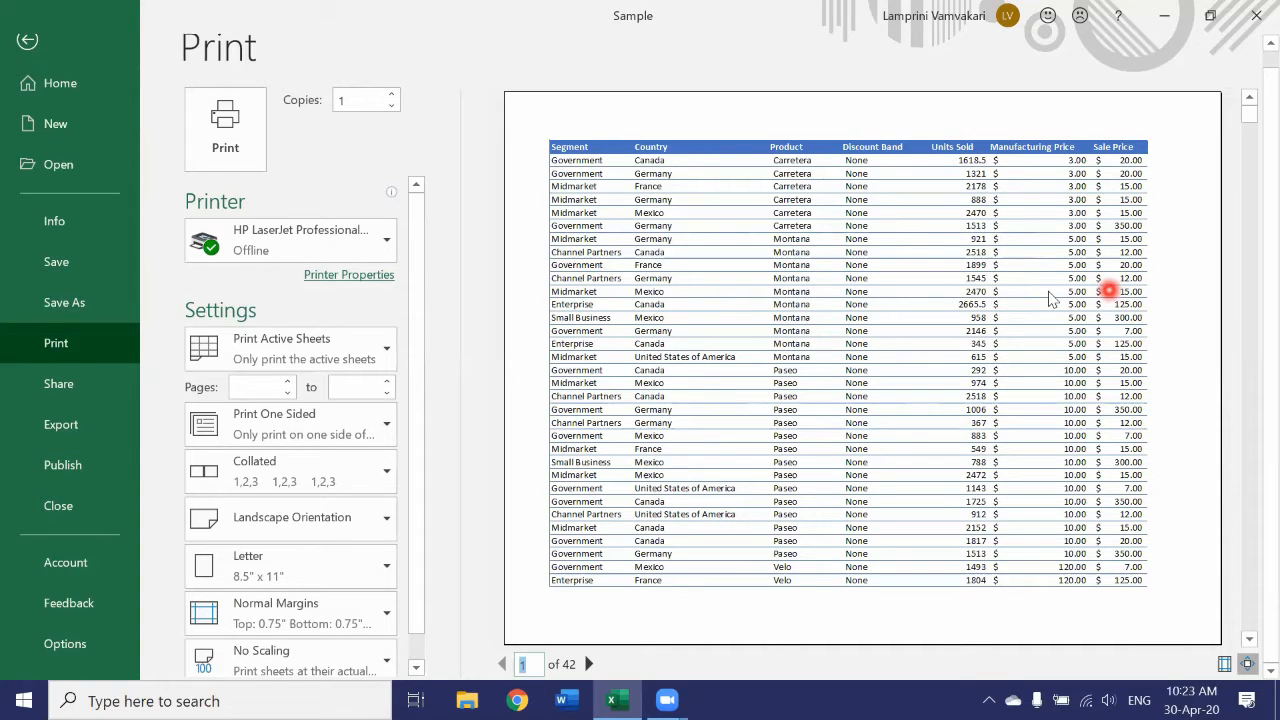
{"action": "left_click", "coordinate": [589, 664]}
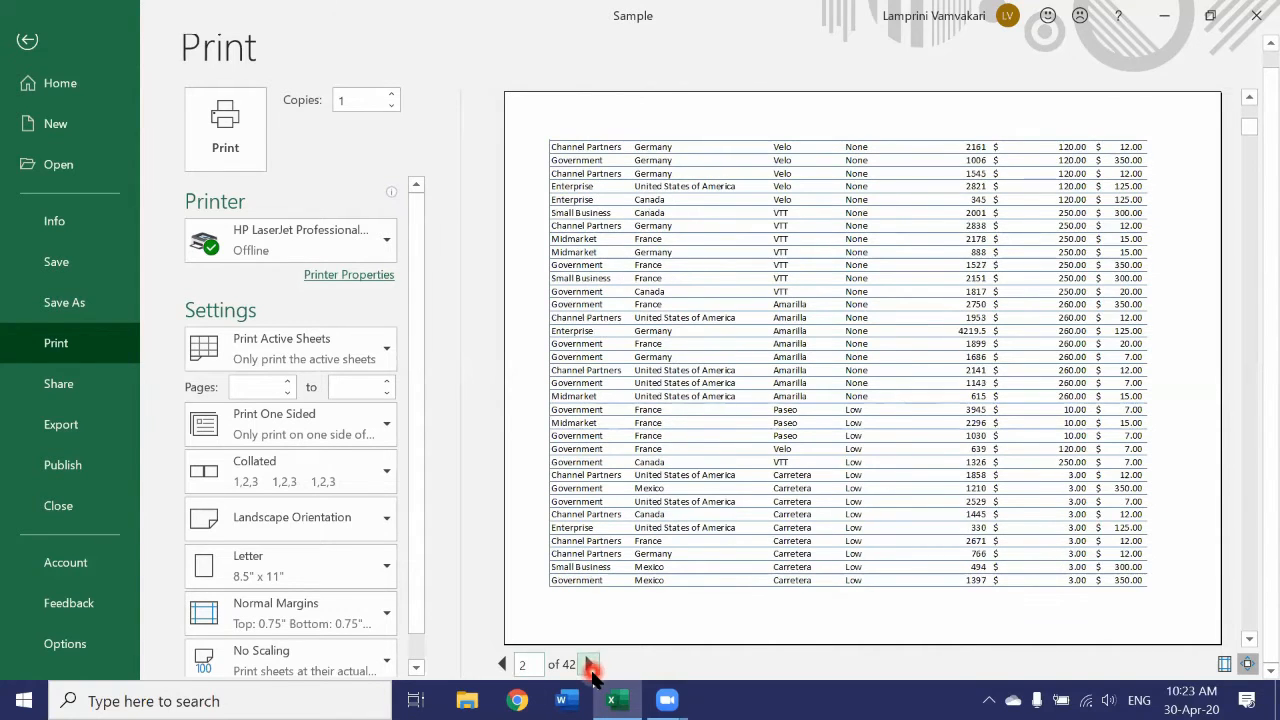
{"action": "left_click", "coordinate": [503, 665]}
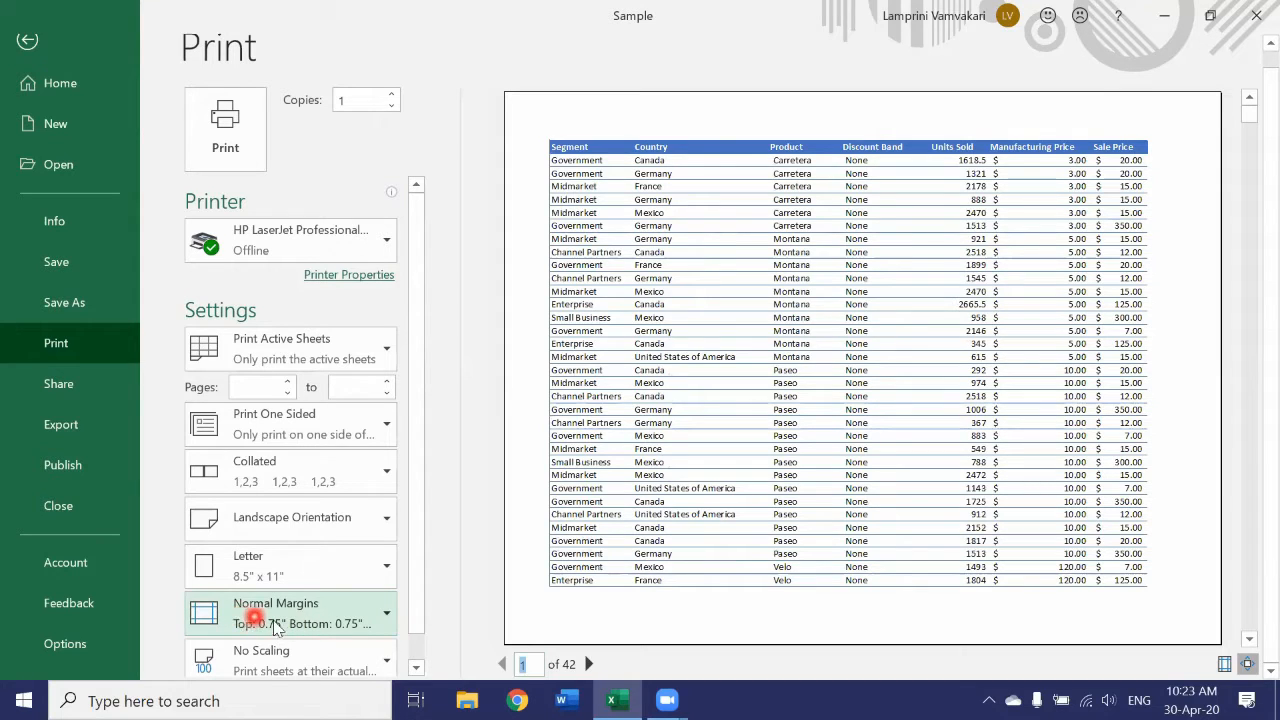
Set the print margins to Narrow.
{"action": "left_click", "coordinate": [387, 614]}
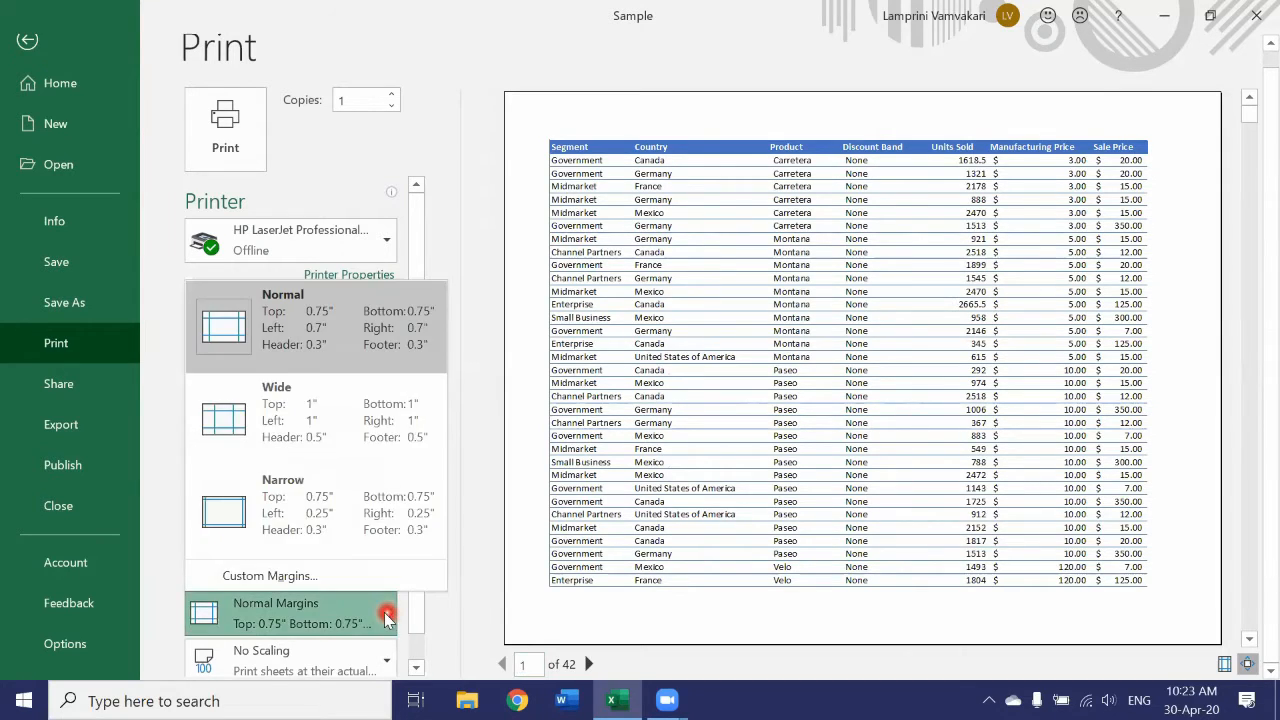
{"action": "left_click", "coordinate": [267, 520]}
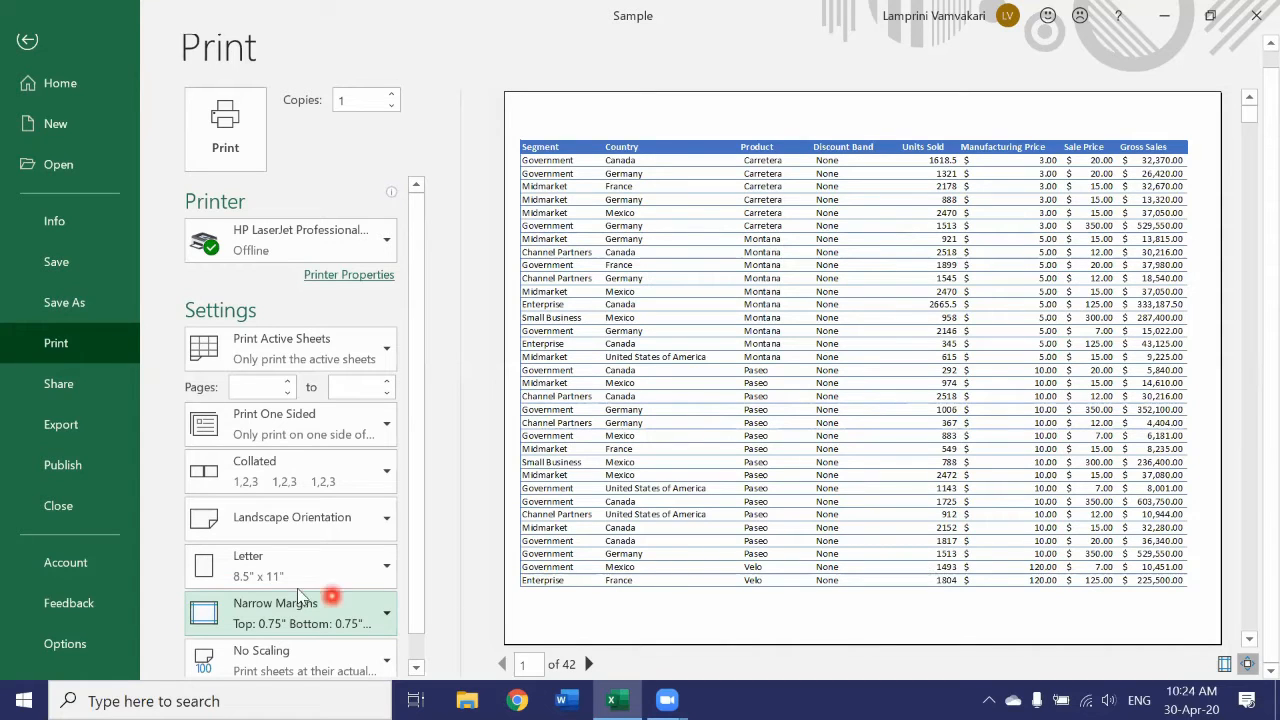
{"action": "scroll", "coordinate": [300, 588], "scroll_direction": "down", "scroll_amount": 1}
{"action": "scroll", "coordinate": [301, 592], "scroll_direction": "up", "scroll_amount": 1}
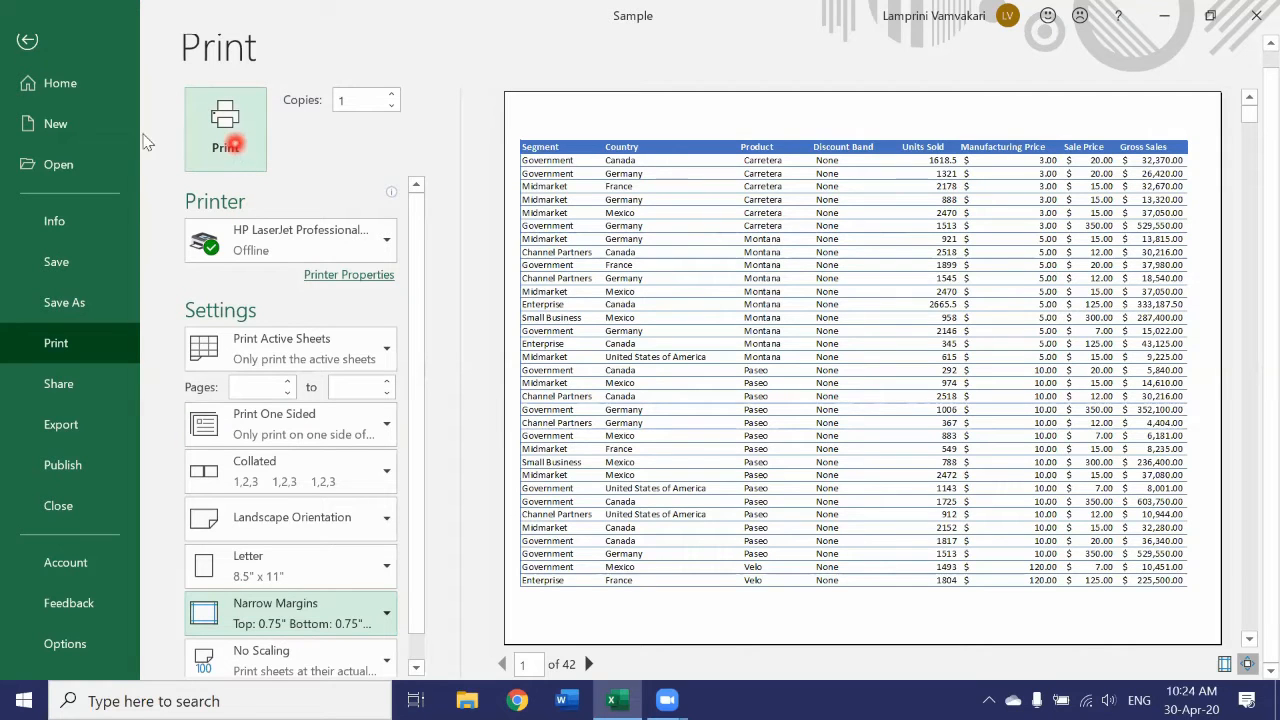
Return to the worksheet and examine the margin presets in the page layout settings.
{"action": "left_click", "coordinate": [27, 40]}
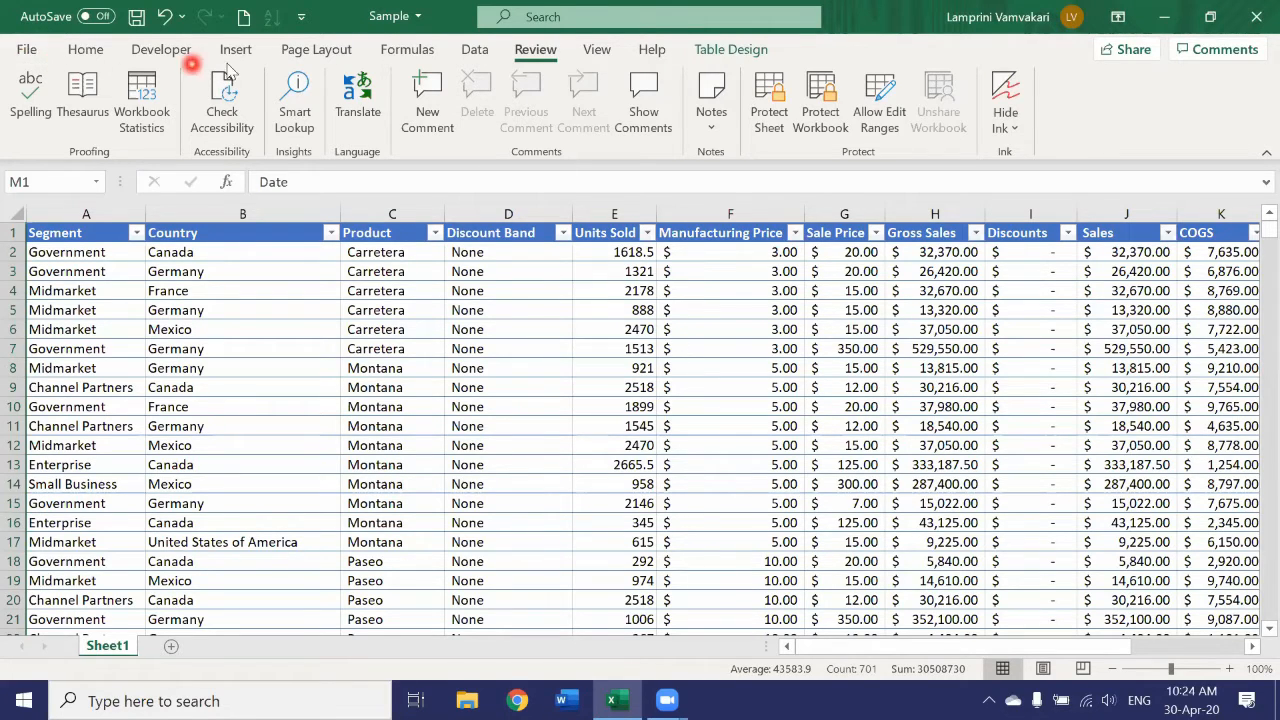
{"action": "left_click", "coordinate": [330, 55]}
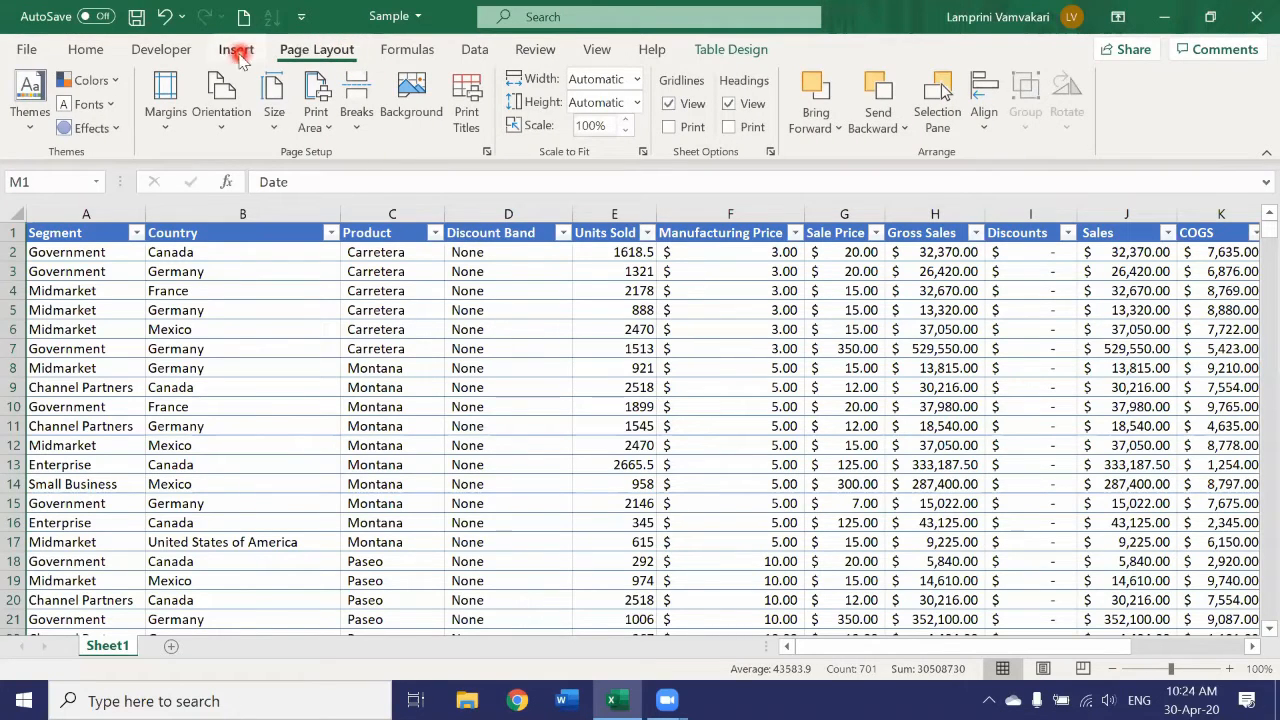
{"action": "left_click", "coordinate": [160, 130]}
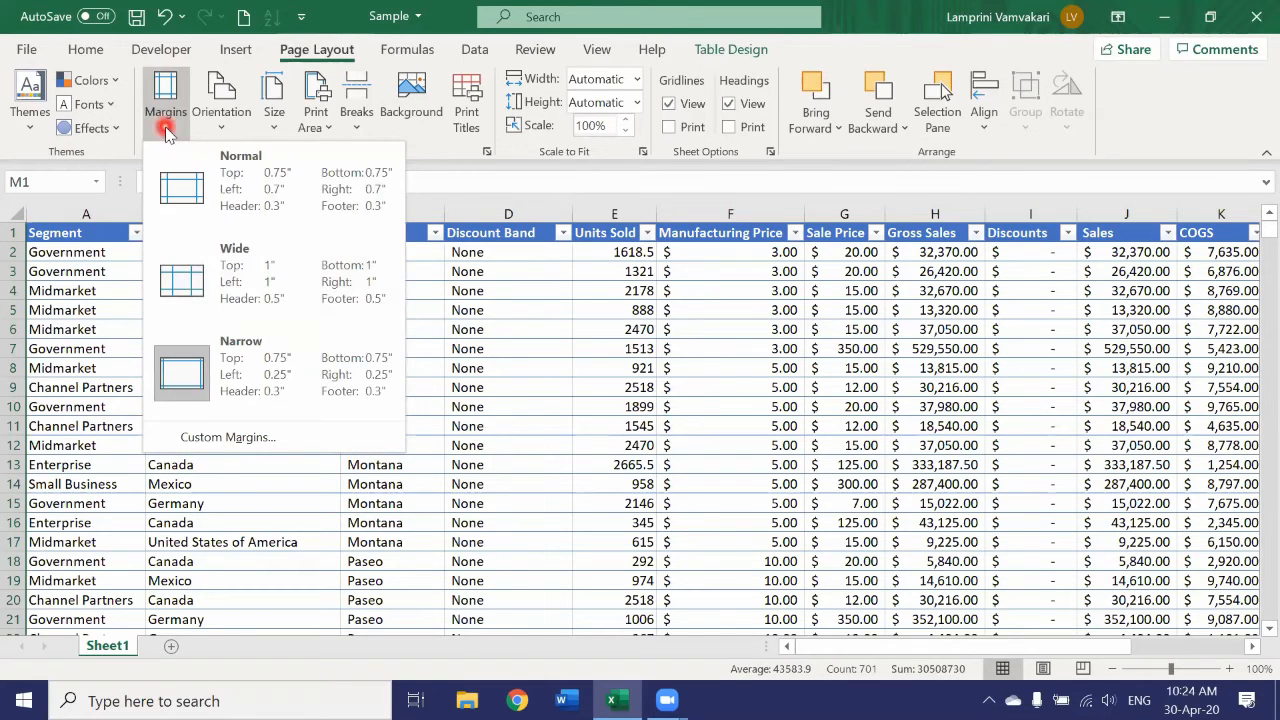
{"action": "left_click", "coordinate": [185, 375]}
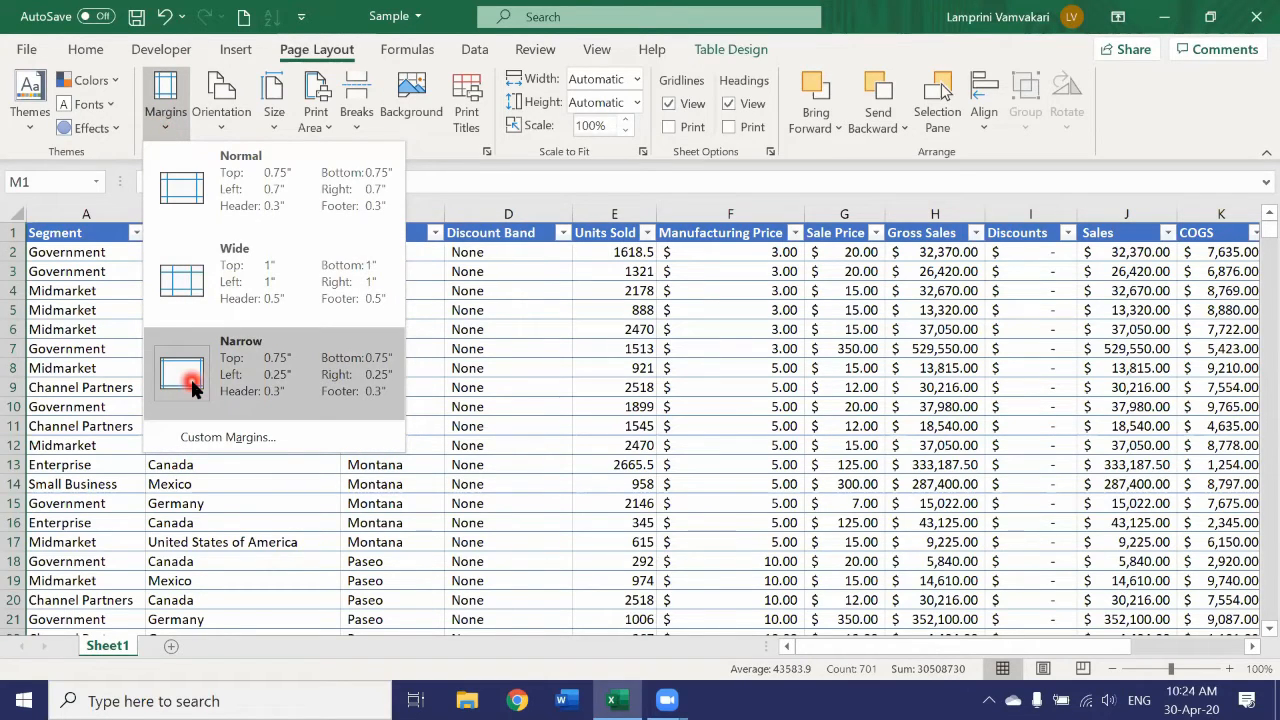
{"action": "left_click", "coordinate": [166, 126]}
Examine the page orientation choices and the available paper sizes in the worksheet's page layout settings.
{"action": "left_click", "coordinate": [216, 132]}
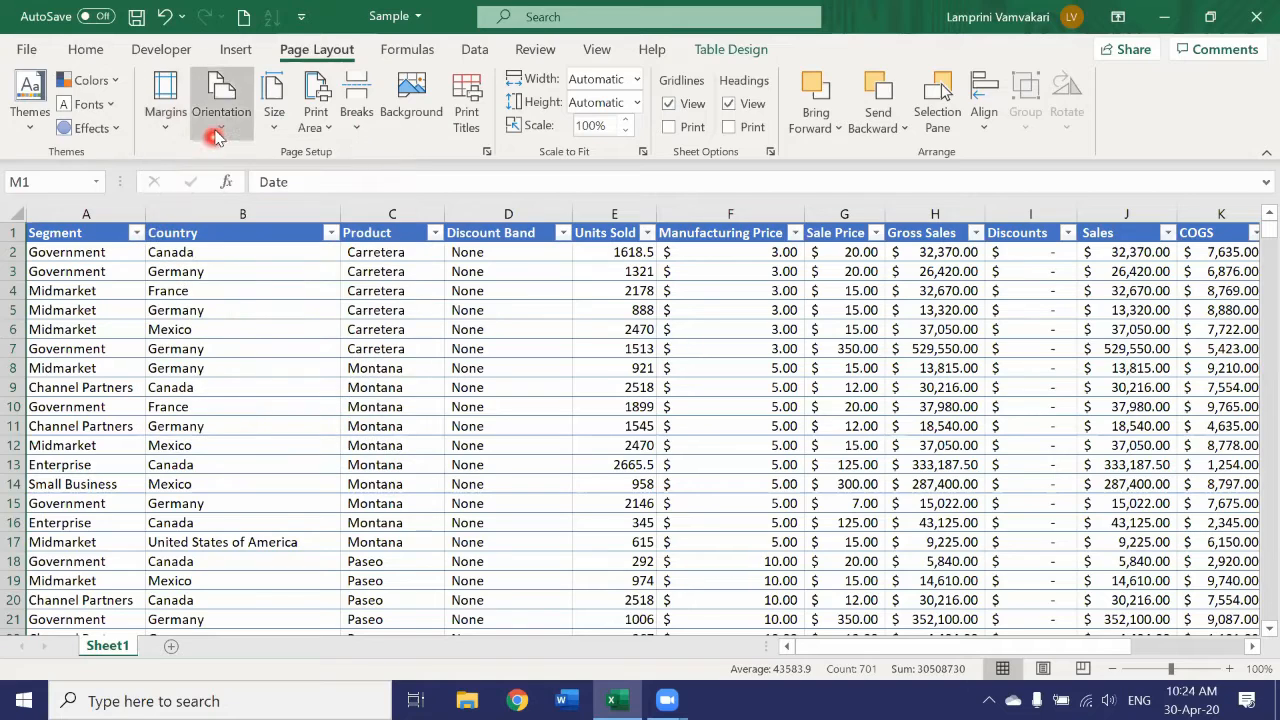
{"action": "left_click", "coordinate": [216, 133]}
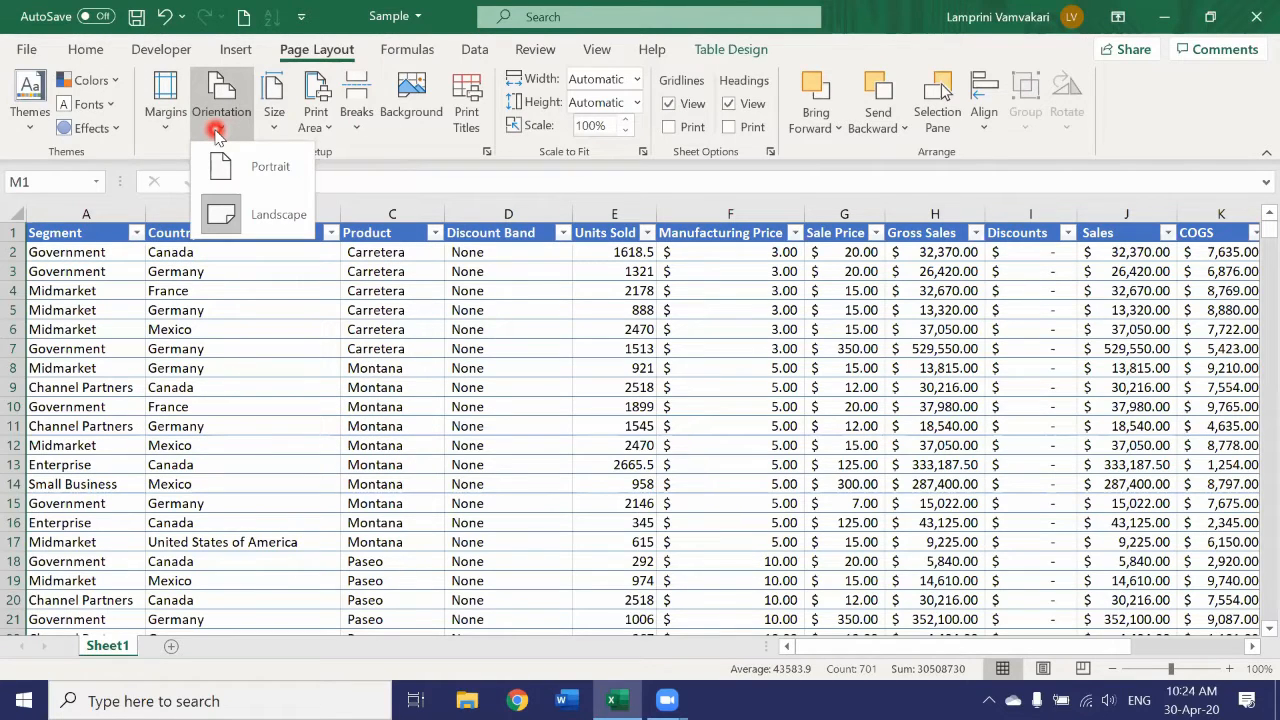
{"action": "left_click", "coordinate": [216, 213]}
{"action": "left_click", "coordinate": [219, 165]}
{"action": "left_click", "coordinate": [217, 128]}
{"action": "left_click", "coordinate": [216, 207]}
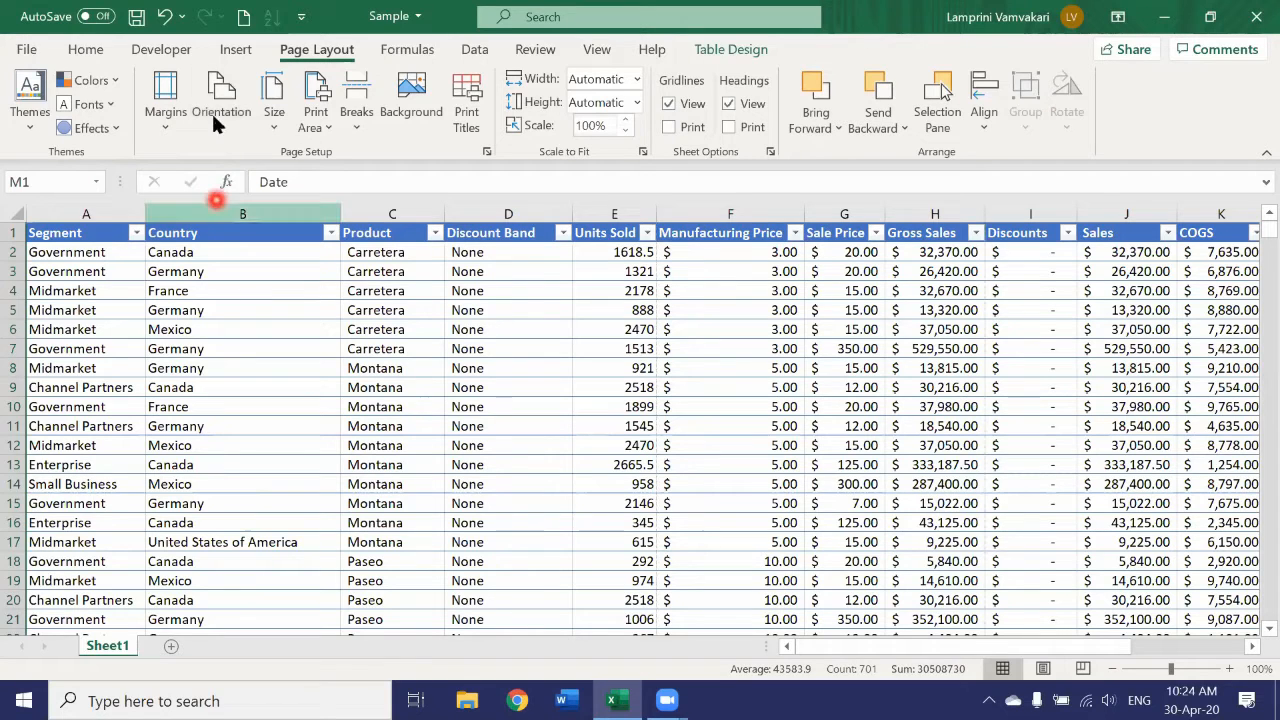
{"action": "left_click", "coordinate": [277, 117]}
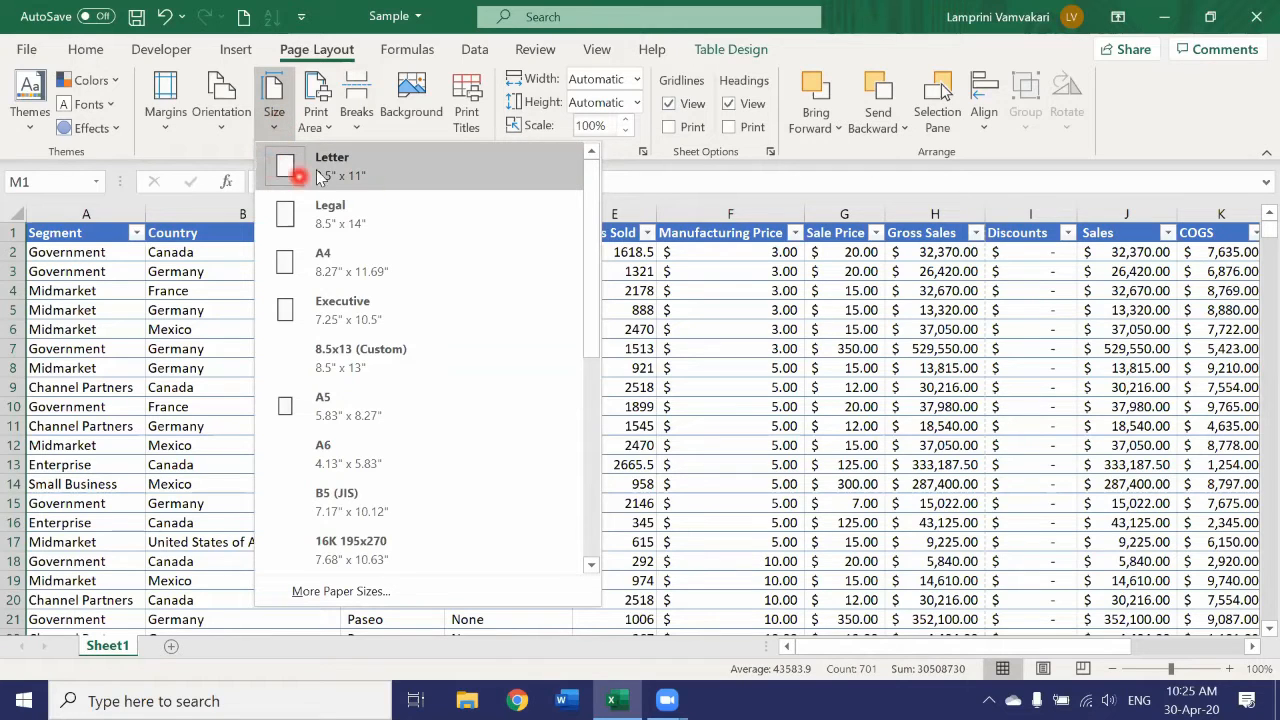
{"action": "left_click", "coordinate": [270, 117]}
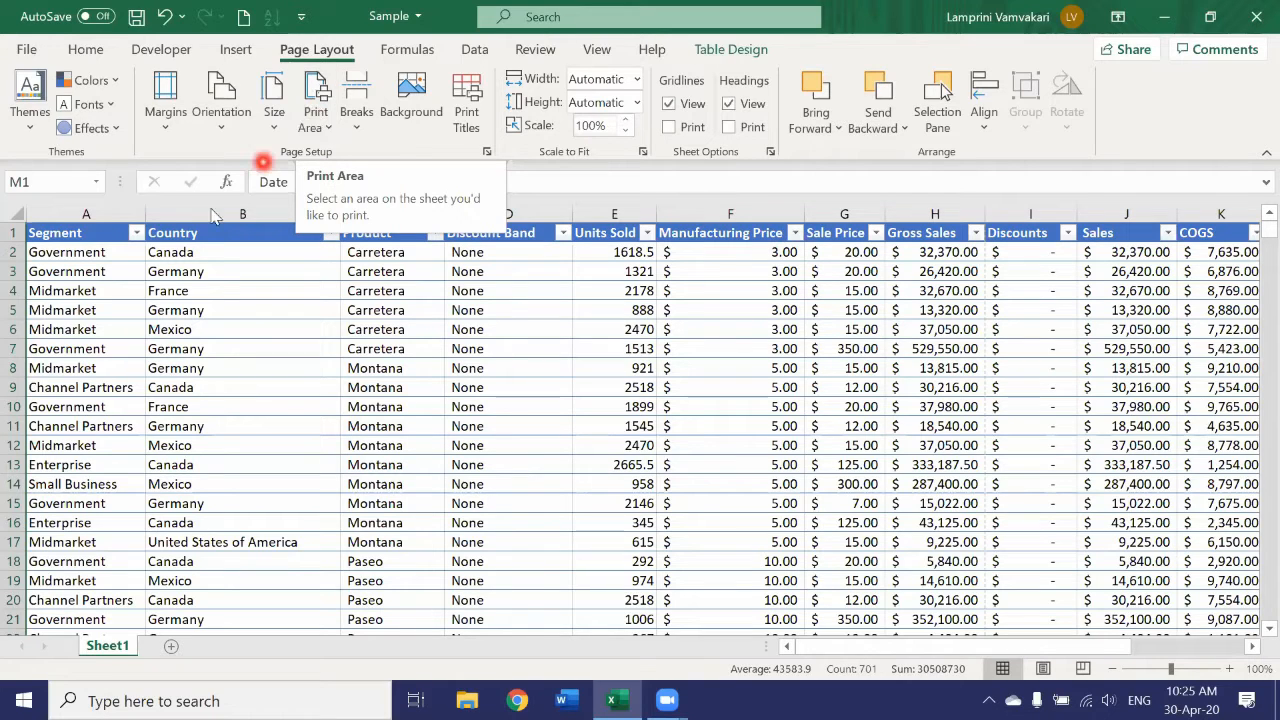
Select columns A to D, view the print area options, and deselect the columns.
{"action": "left_click_drag", "start_coordinate": [42, 203], "coordinate": [259, 300]}
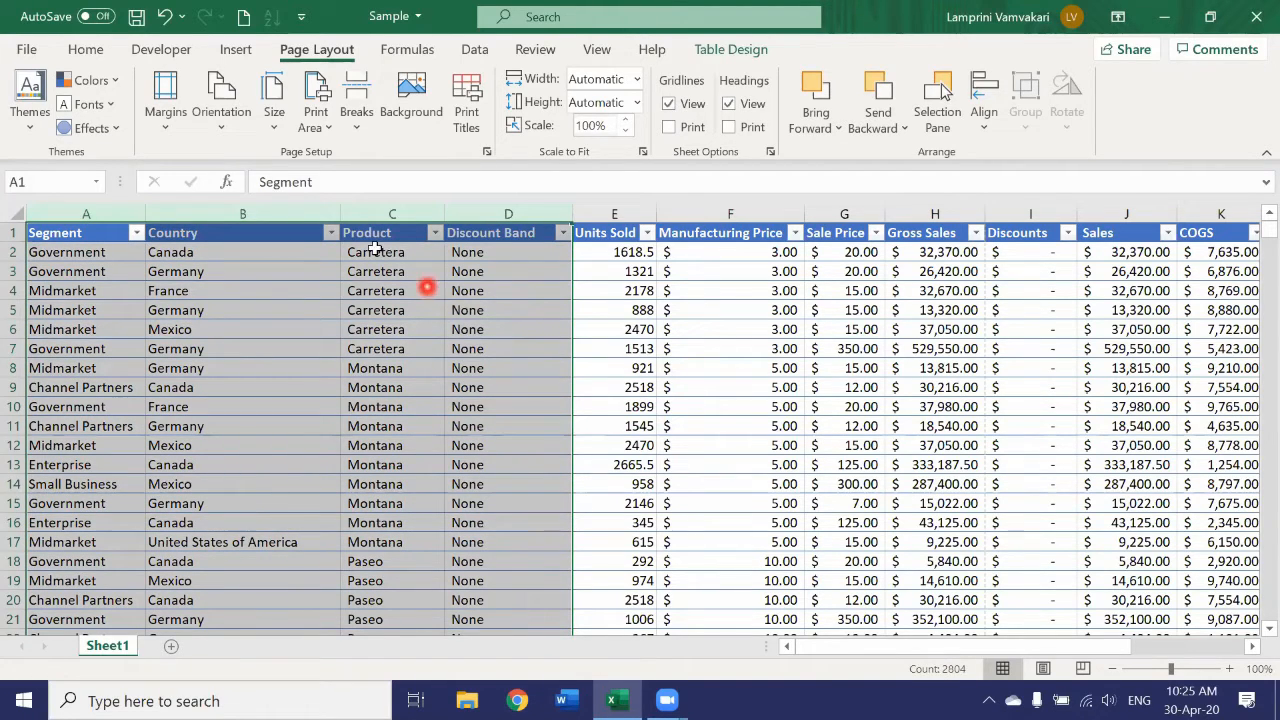
{"action": "left_click", "coordinate": [318, 118]}
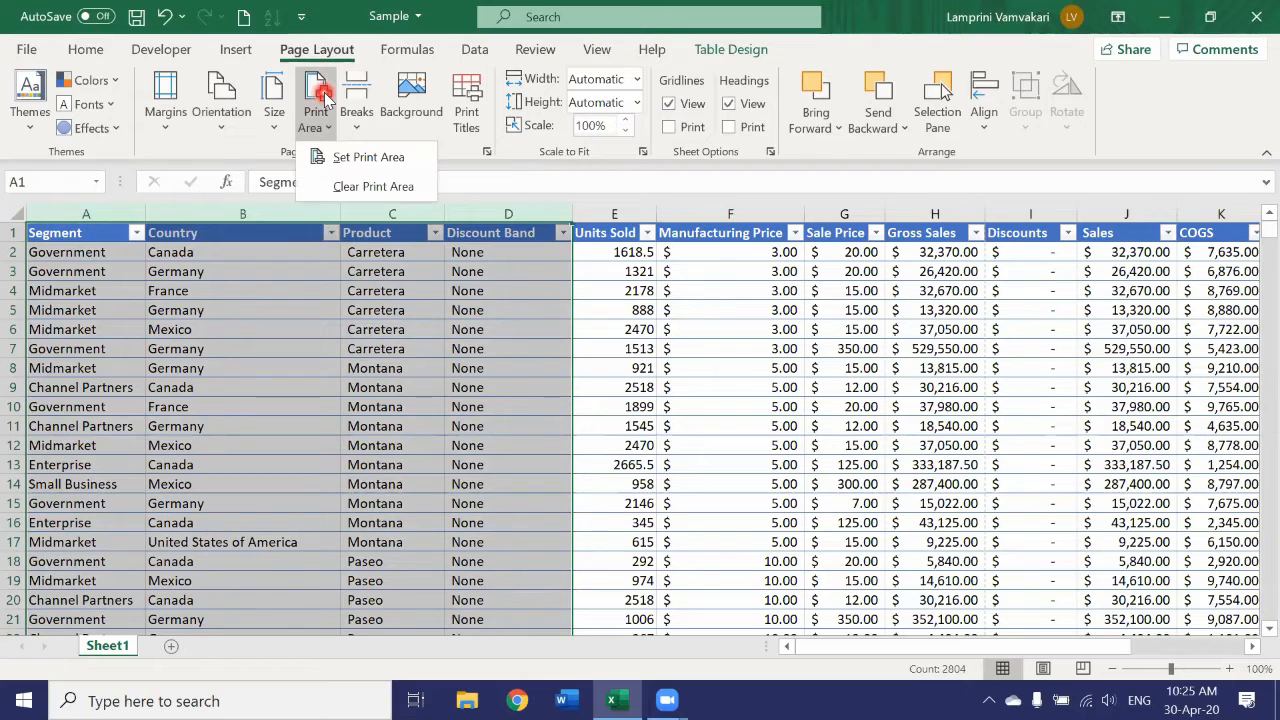
{"action": "left_click", "coordinate": [332, 157]}
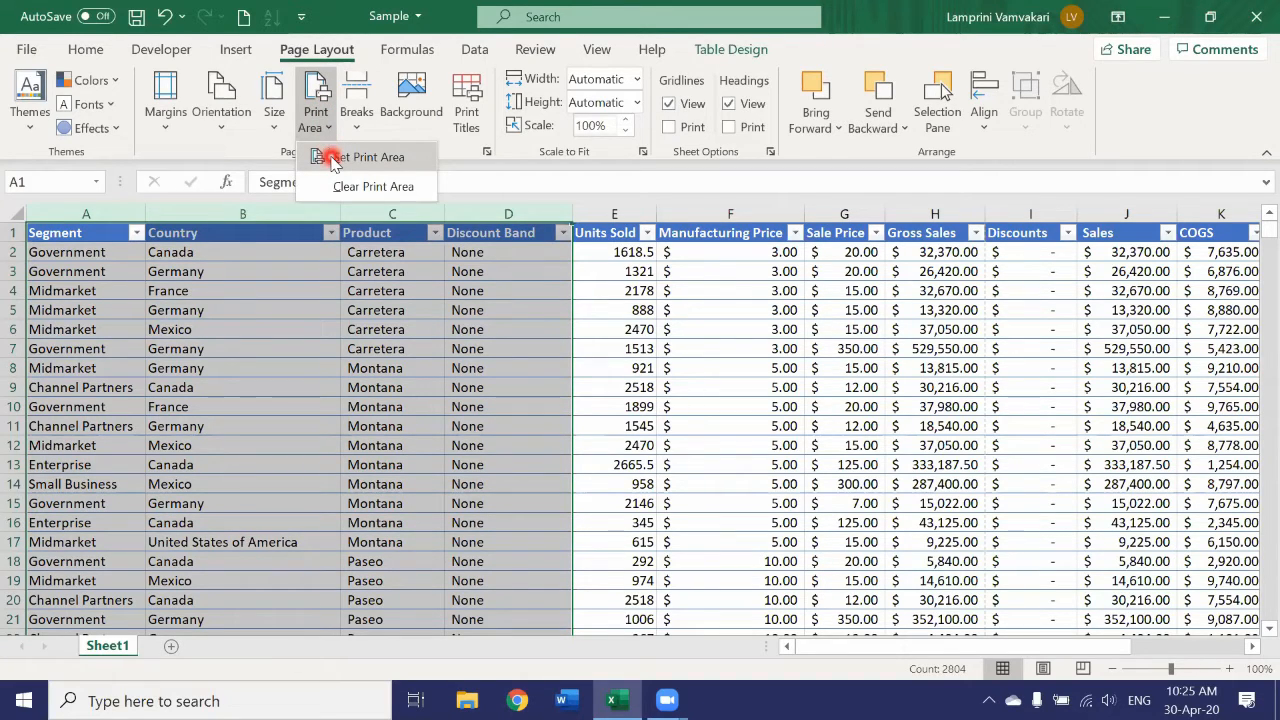
{"action": "left_click", "coordinate": [596, 428]}
{"action": "left_click", "coordinate": [597, 428]}
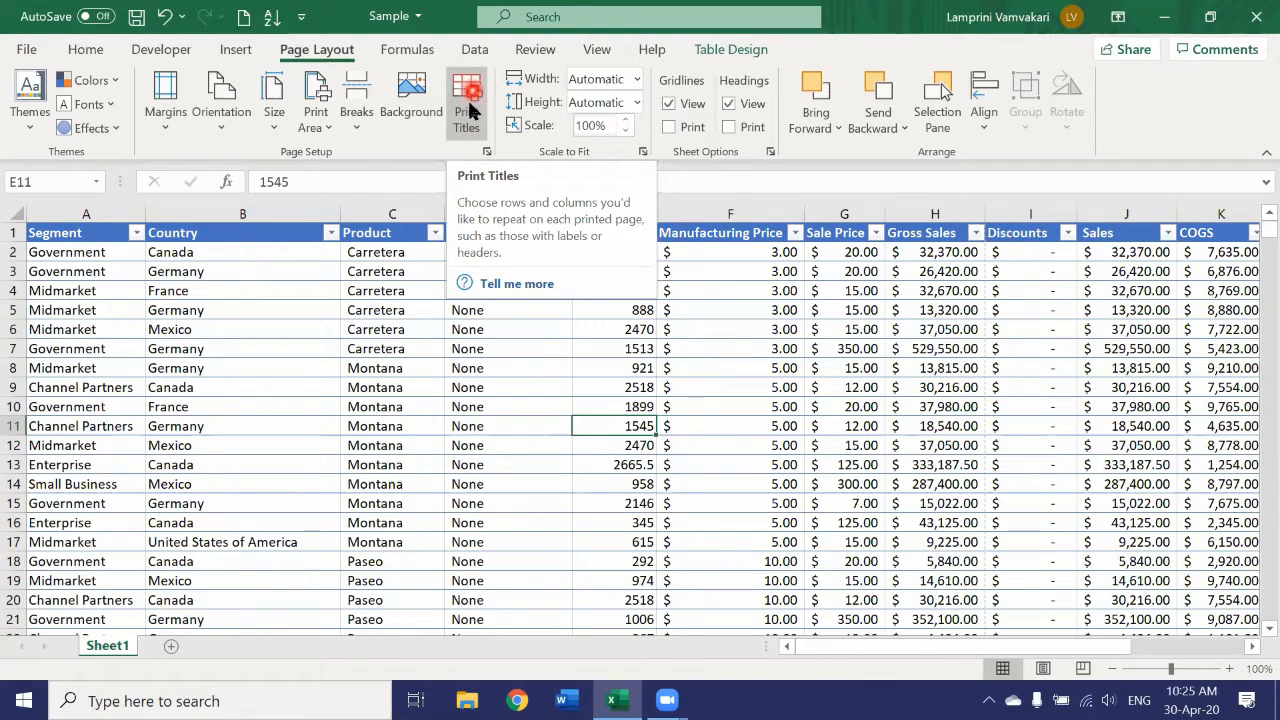
Set row 1 ($1:$1) to repeat at the top of every printed page and open the print preview.
{"action": "left_click", "coordinate": [14, 231]}
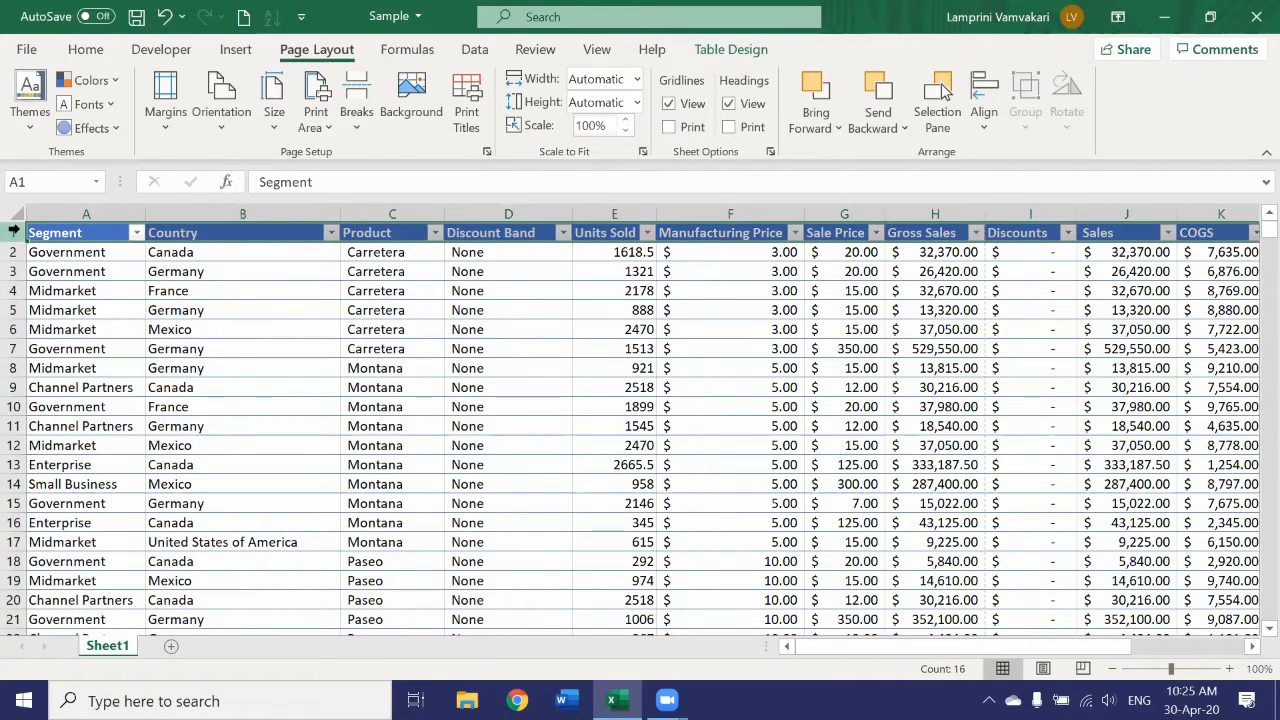
{"action": "left_click", "coordinate": [467, 95]}
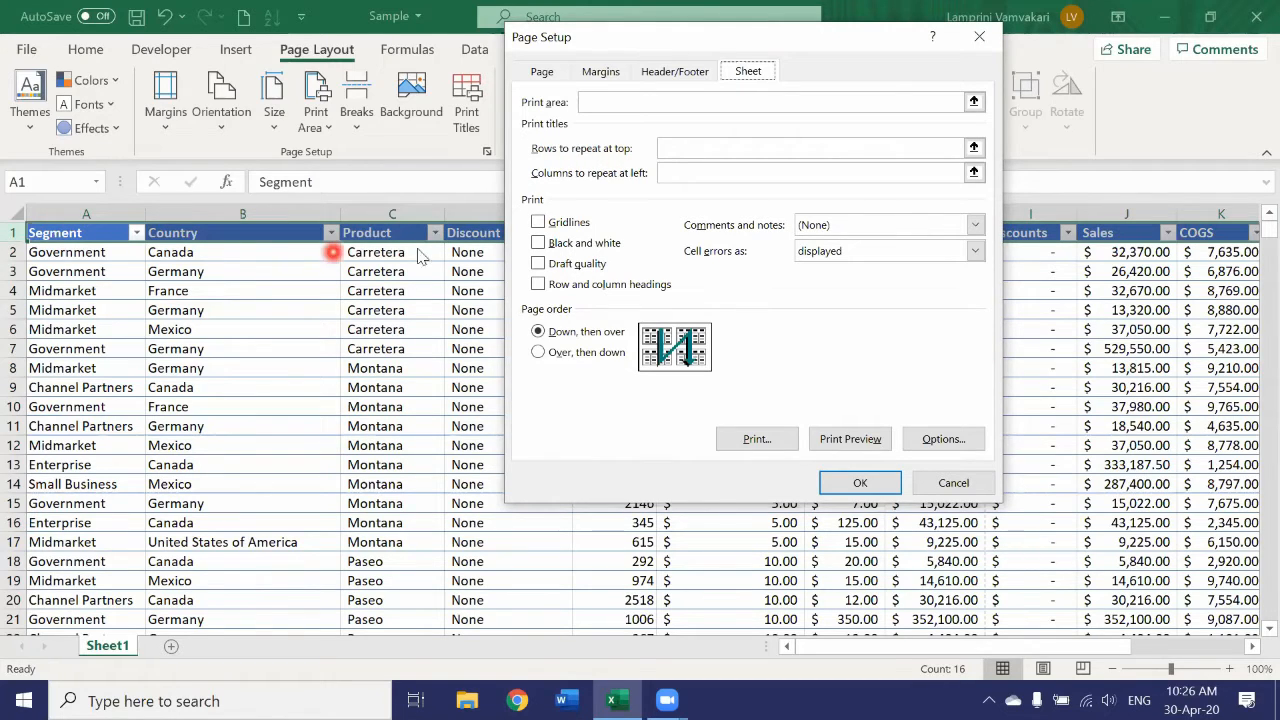
{"action": "left_click", "coordinate": [975, 148]}
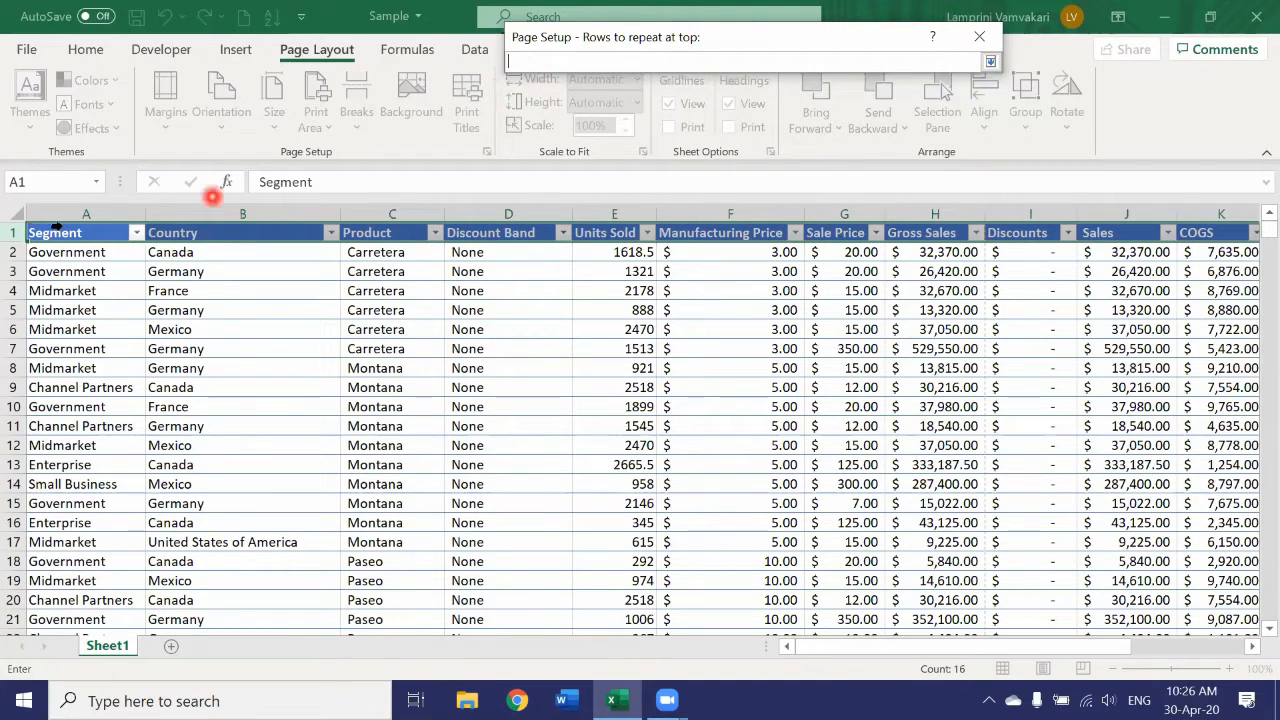
{"action": "left_click", "coordinate": [12, 232]}
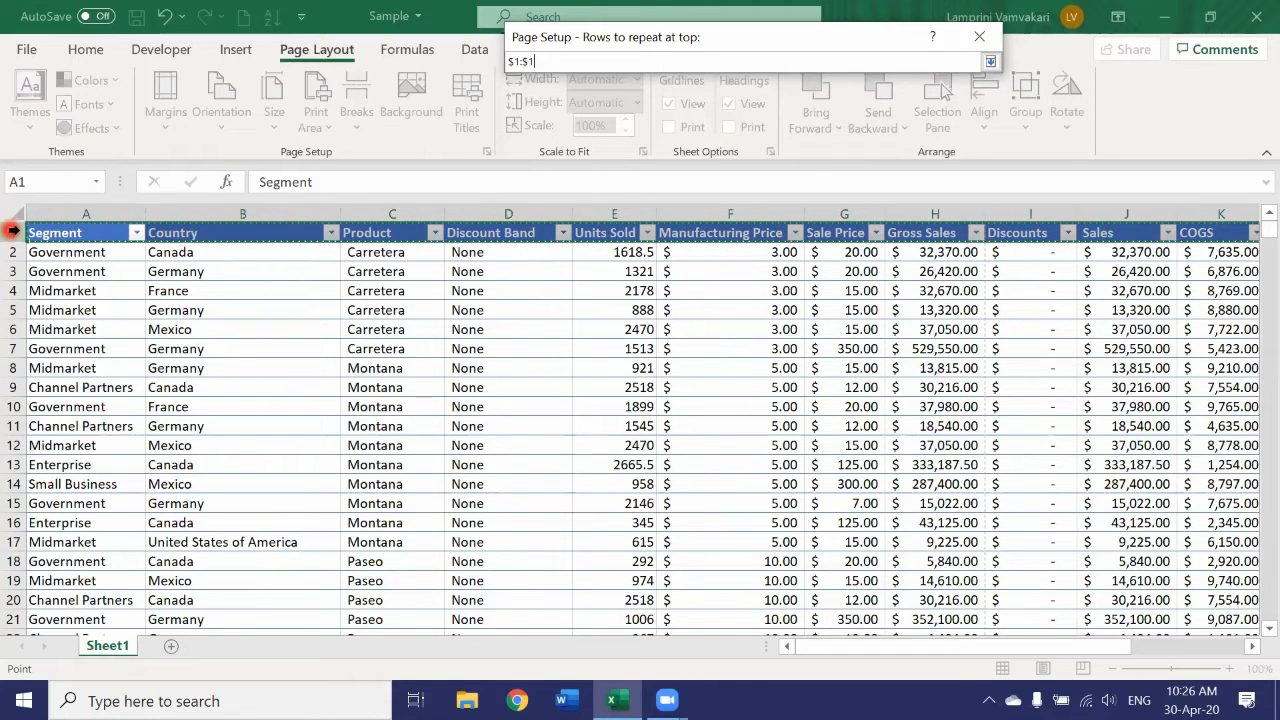
{"action": "key", "text": "Return"}
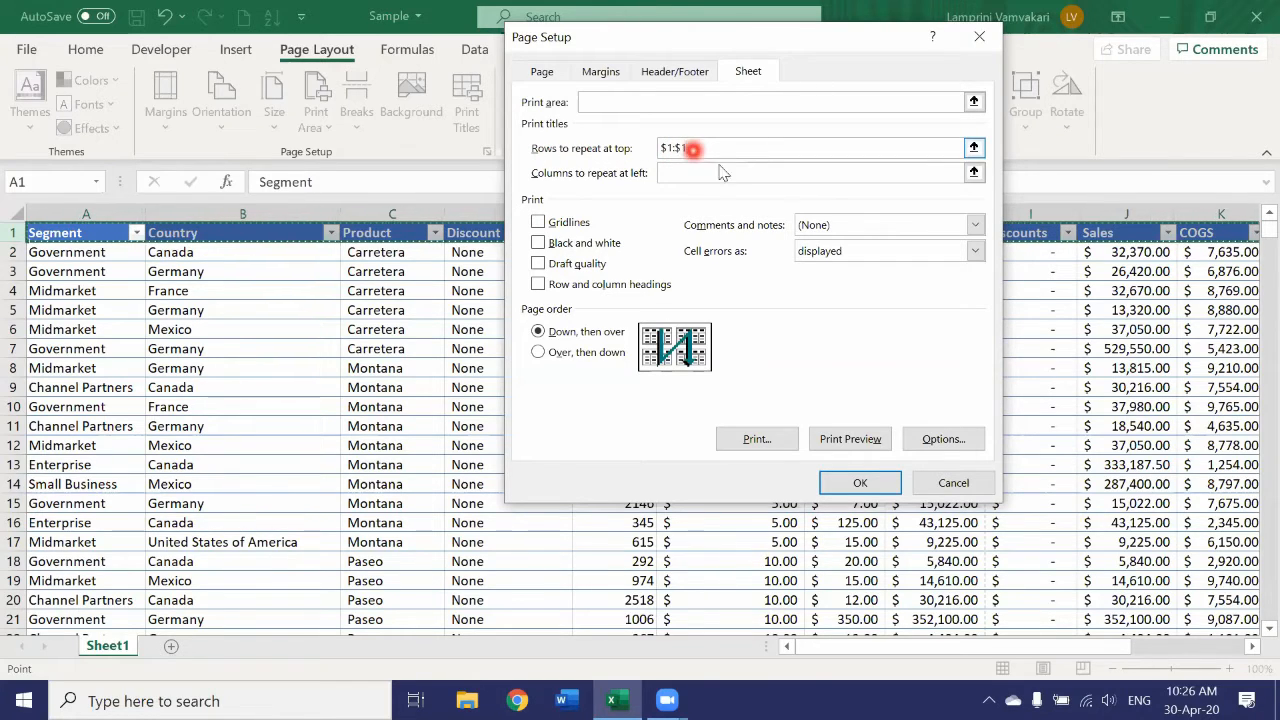
{"action": "left_click", "coordinate": [860, 442]}
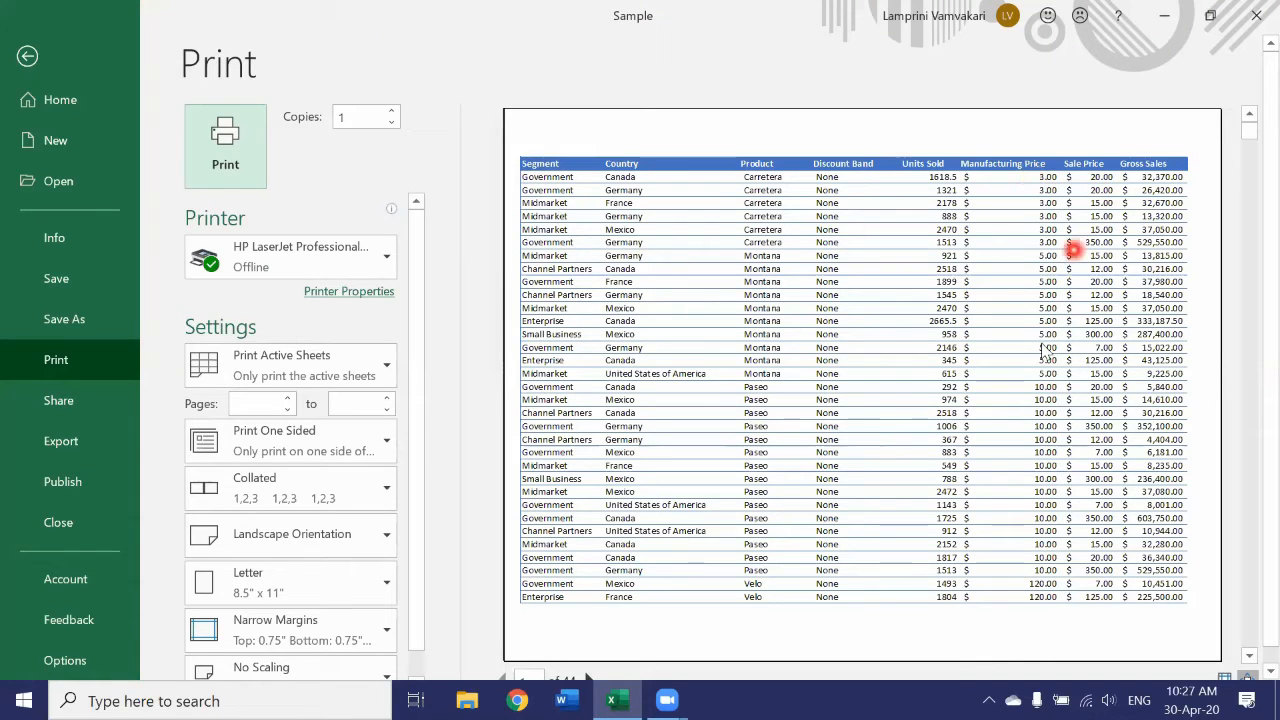
Page through the print preview to page 6, checking the repeated header row, and return to the worksheet.
{"action": "scroll", "coordinate": [1045, 350], "scroll_direction": "down", "scroll_amount": 1}
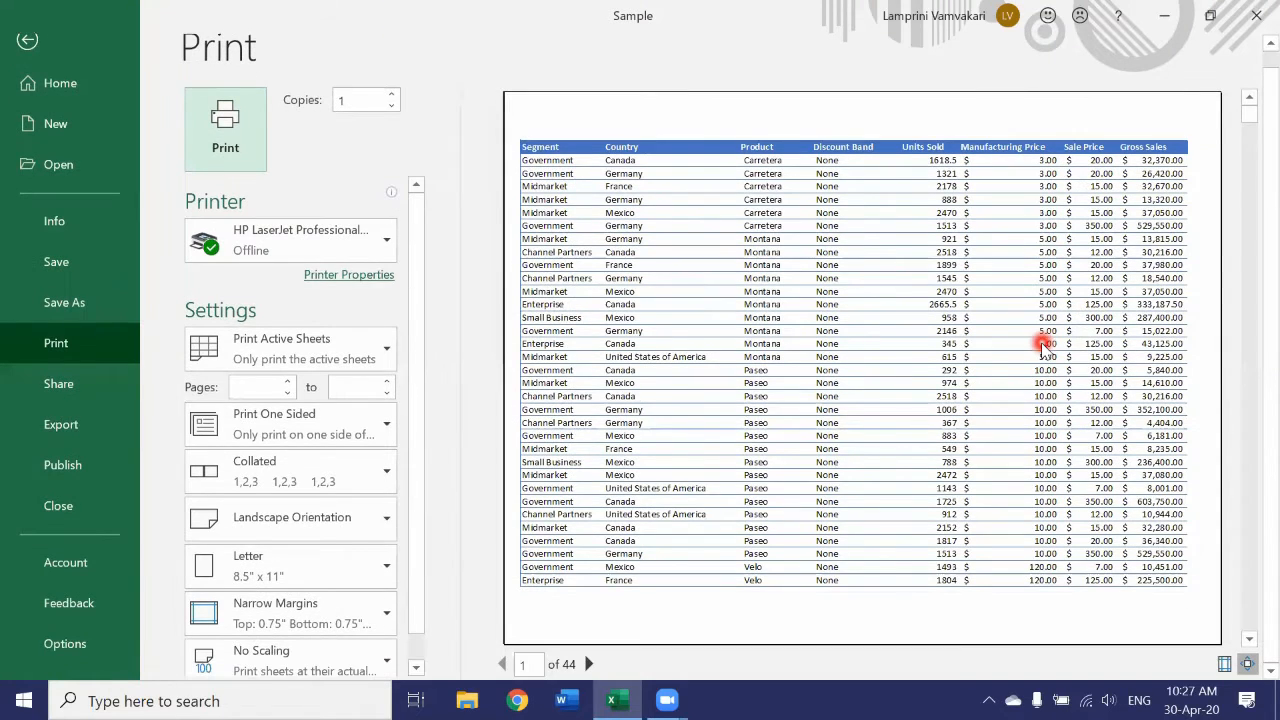
{"action": "left_click", "coordinate": [588, 664]}
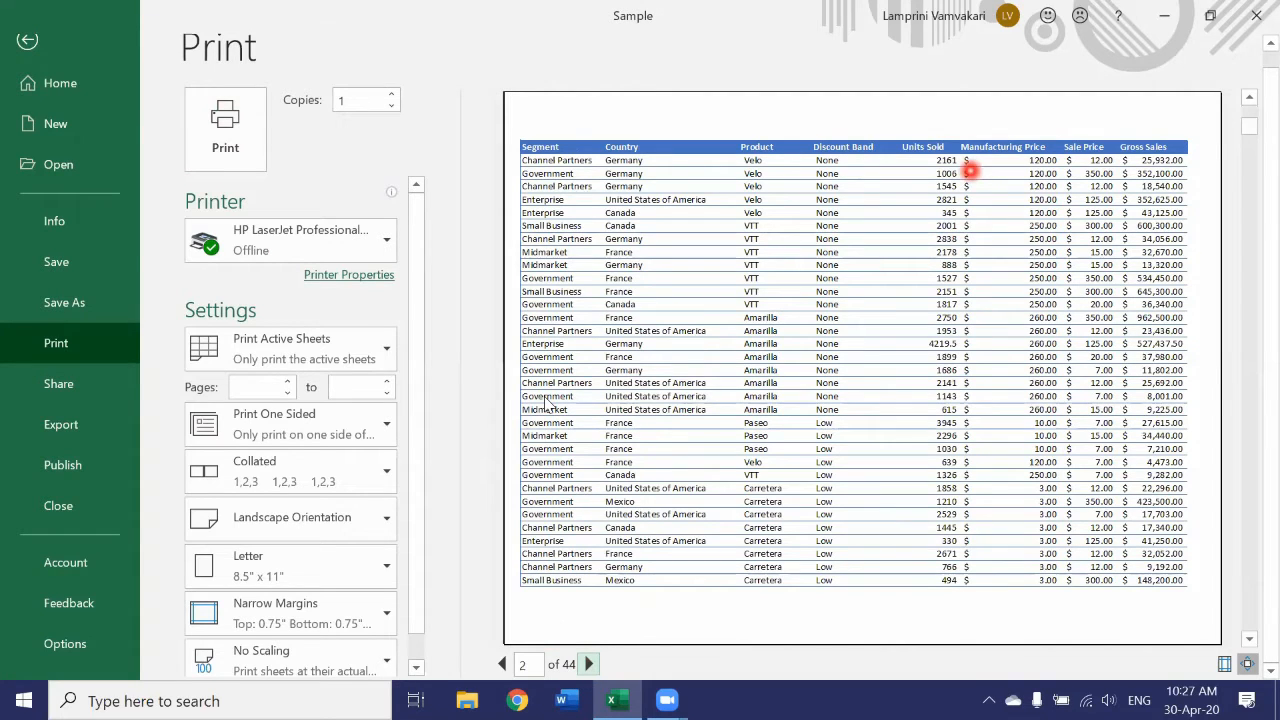
{"action": "left_click", "coordinate": [588, 665]}
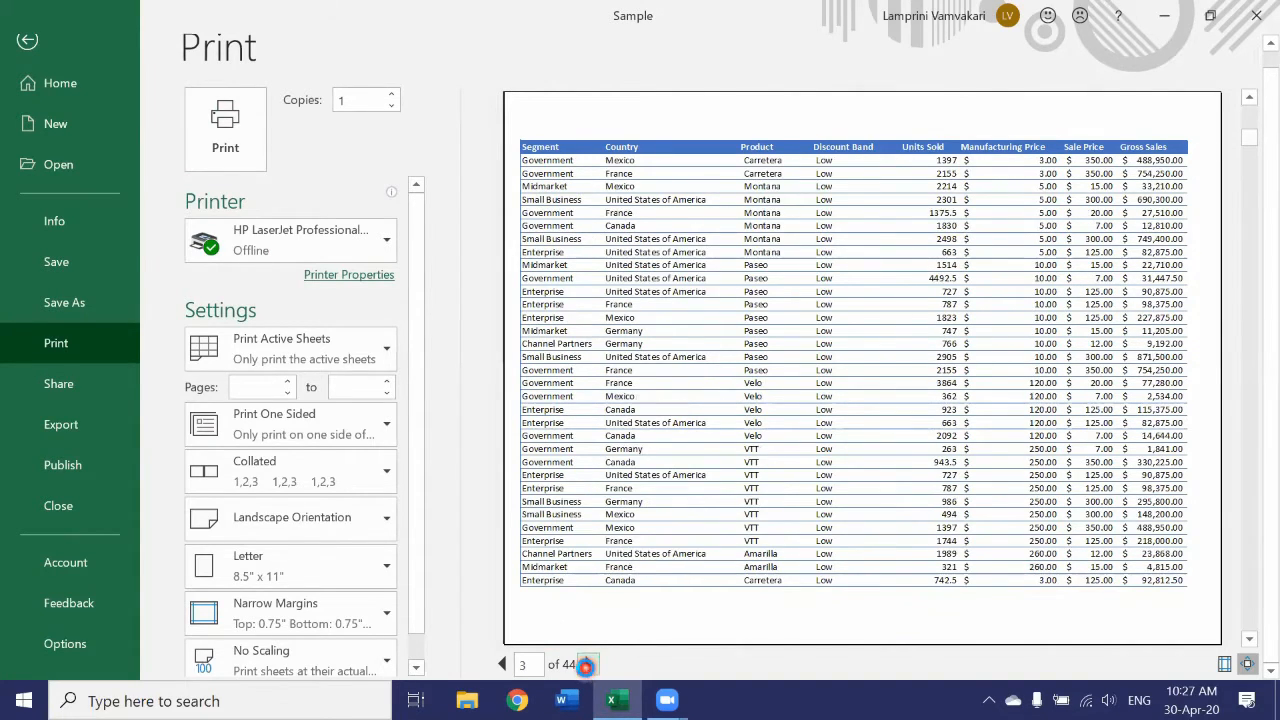
{"action": "left_click", "coordinate": [588, 665]}
{"action": "left_click", "coordinate": [588, 665]}
{"action": "left_click", "coordinate": [588, 665]}
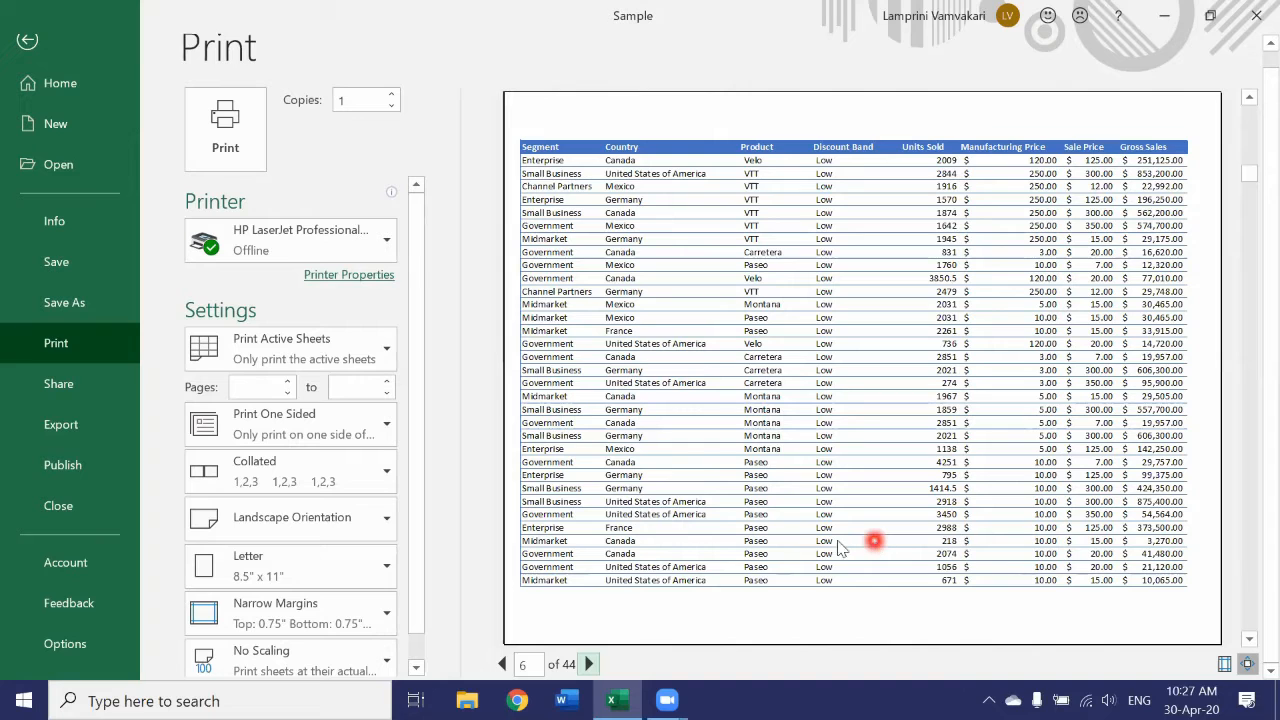
{"action": "left_click", "coordinate": [27, 46]}
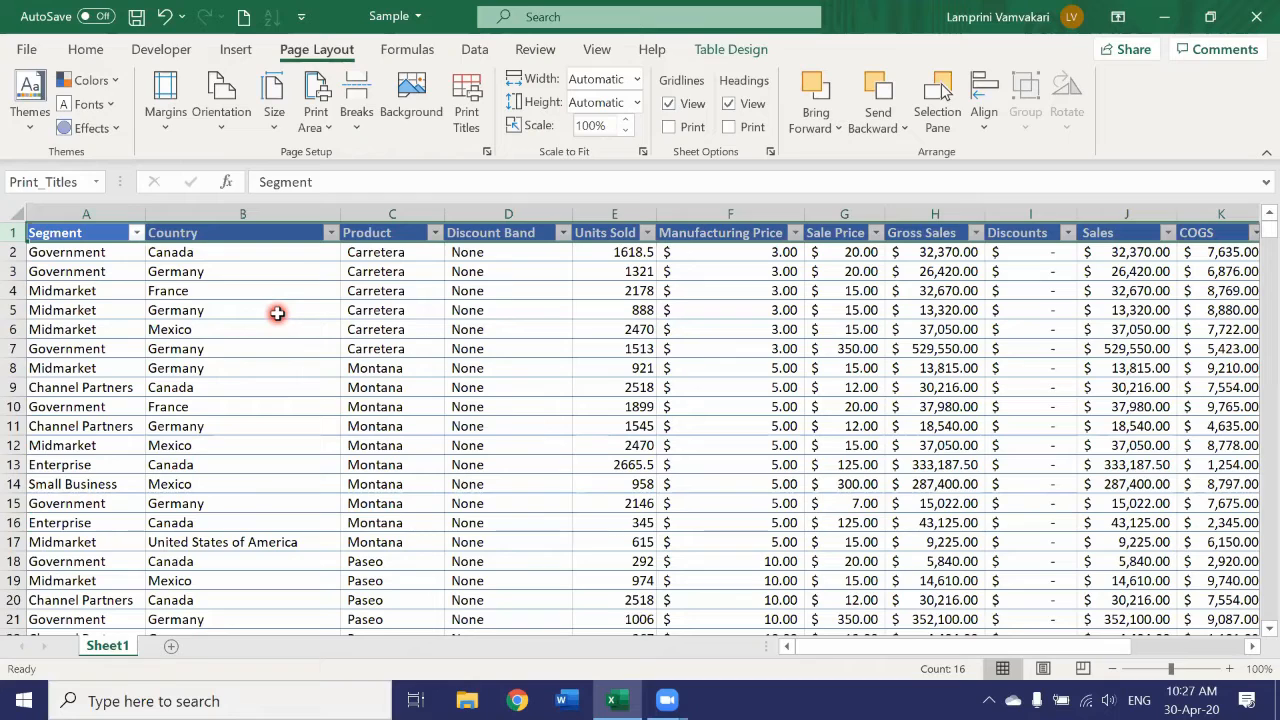
Fit the widths of the Country, Discount Band and Discounts columns to their contents.
{"action": "left_click", "coordinate": [277, 313]}
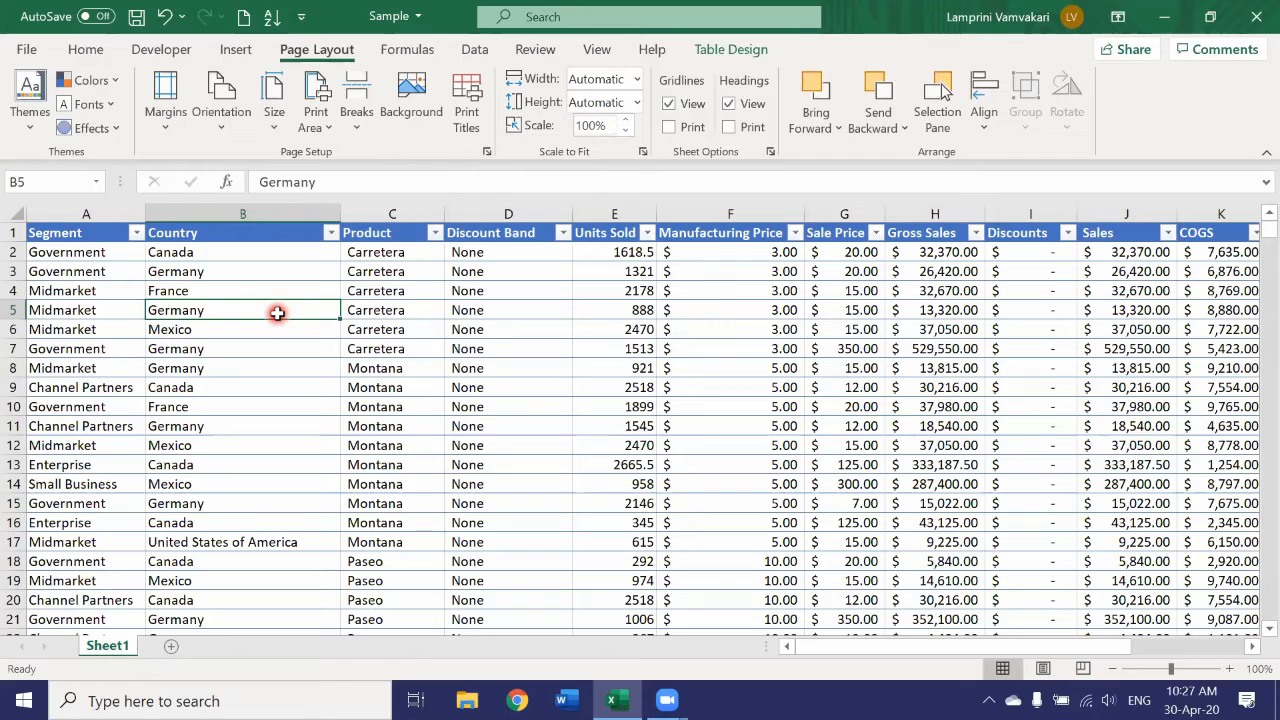
{"action": "double_click", "coordinate": [339, 213]}
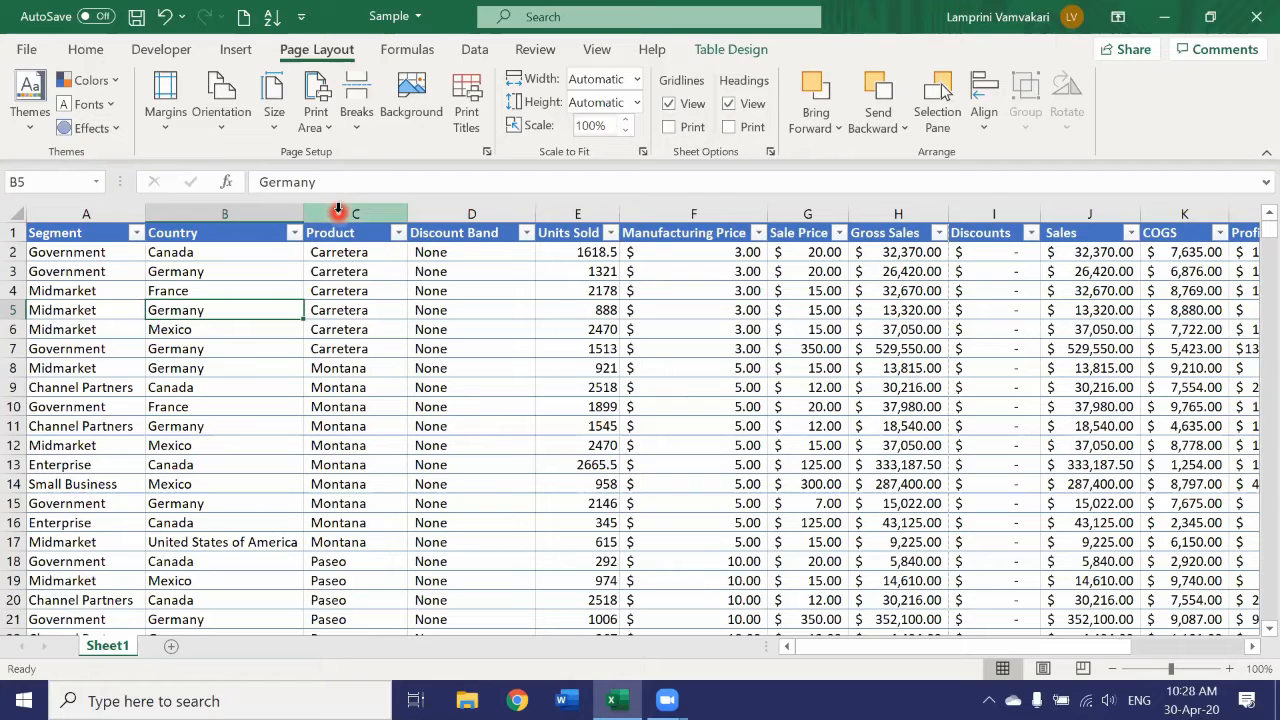
{"action": "double_click", "coordinate": [535, 210]}
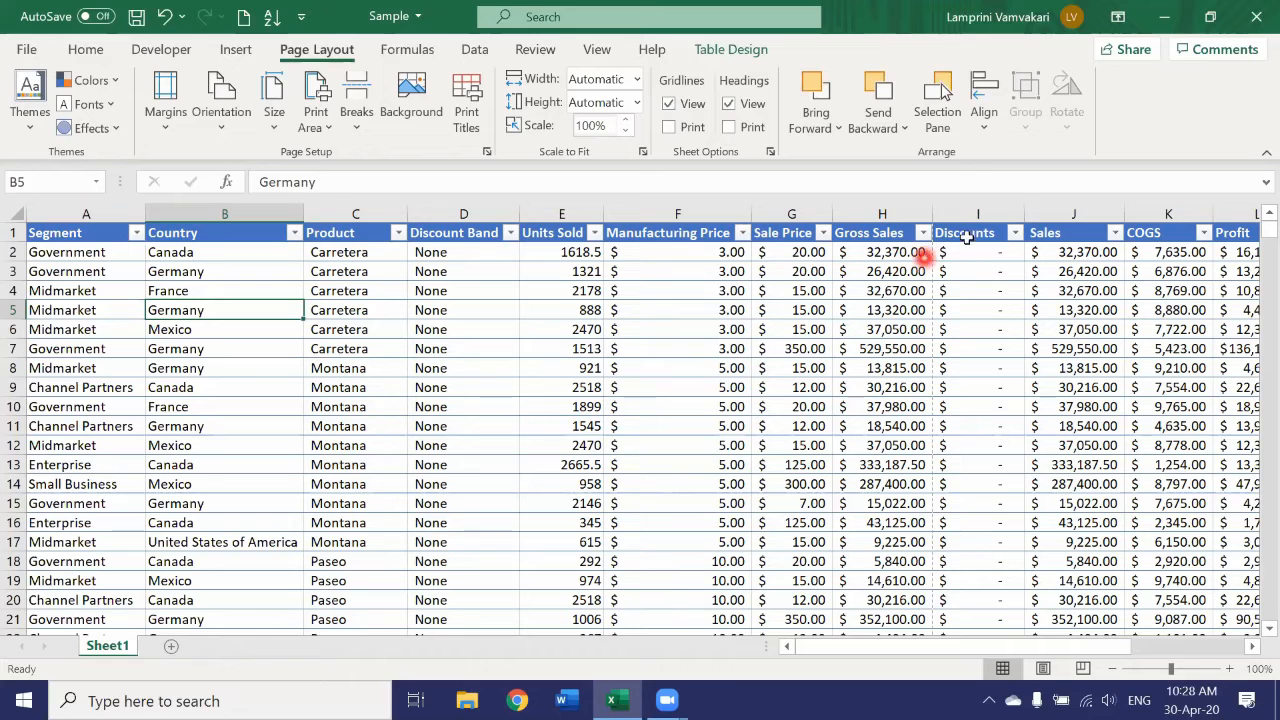
{"action": "double_click", "coordinate": [1019, 216]}
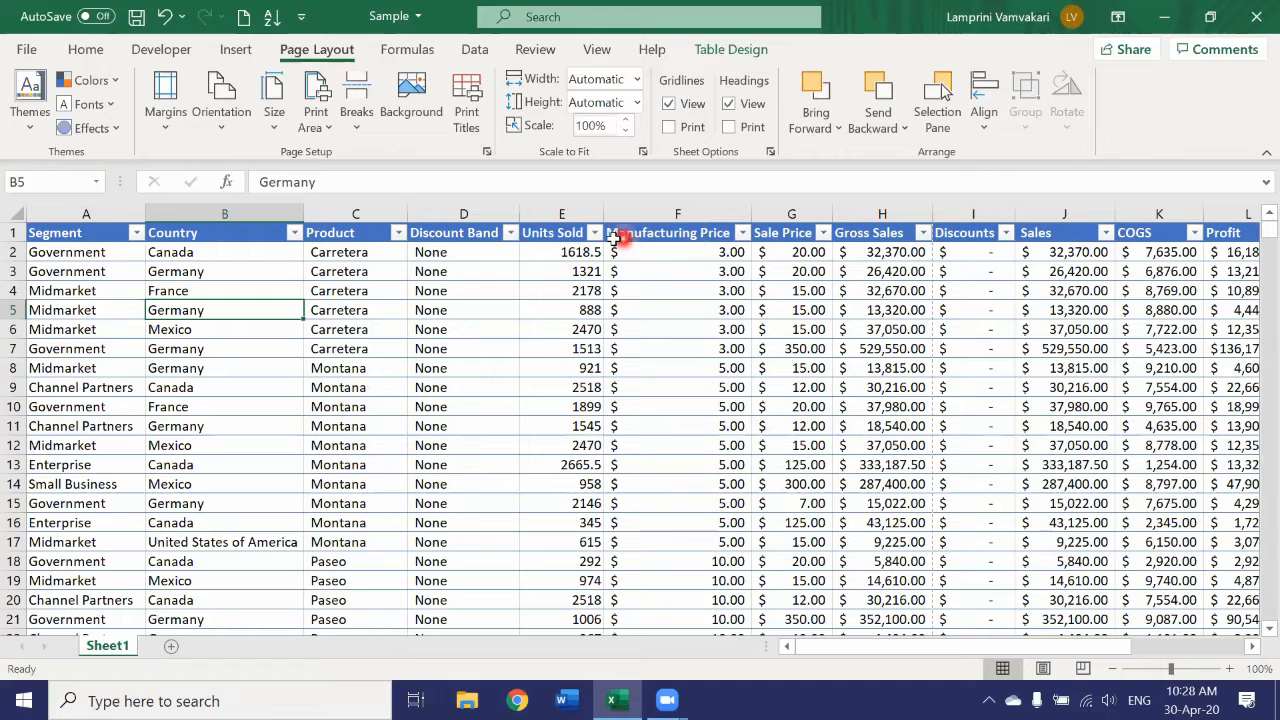
Shorten the Manufacturing Price header in F1 to "Manuf. Price" and fit column F's width to its contents.
{"action": "double_click", "coordinate": [714, 235]}
{"action": "key", "text": "BackSpace"}
{"action": "key", "text": "BackSpace"}
{"action": "key", "text": "BackSpace"}
{"action": "key", "text": "BackSpace"}
{"action": "key", "text": "BackSpace"}
{"action": "key", "text": "BackSpace"}
{"action": "key", "text": "BackSpace"}
{"action": "key", "text": "BackSpace"}
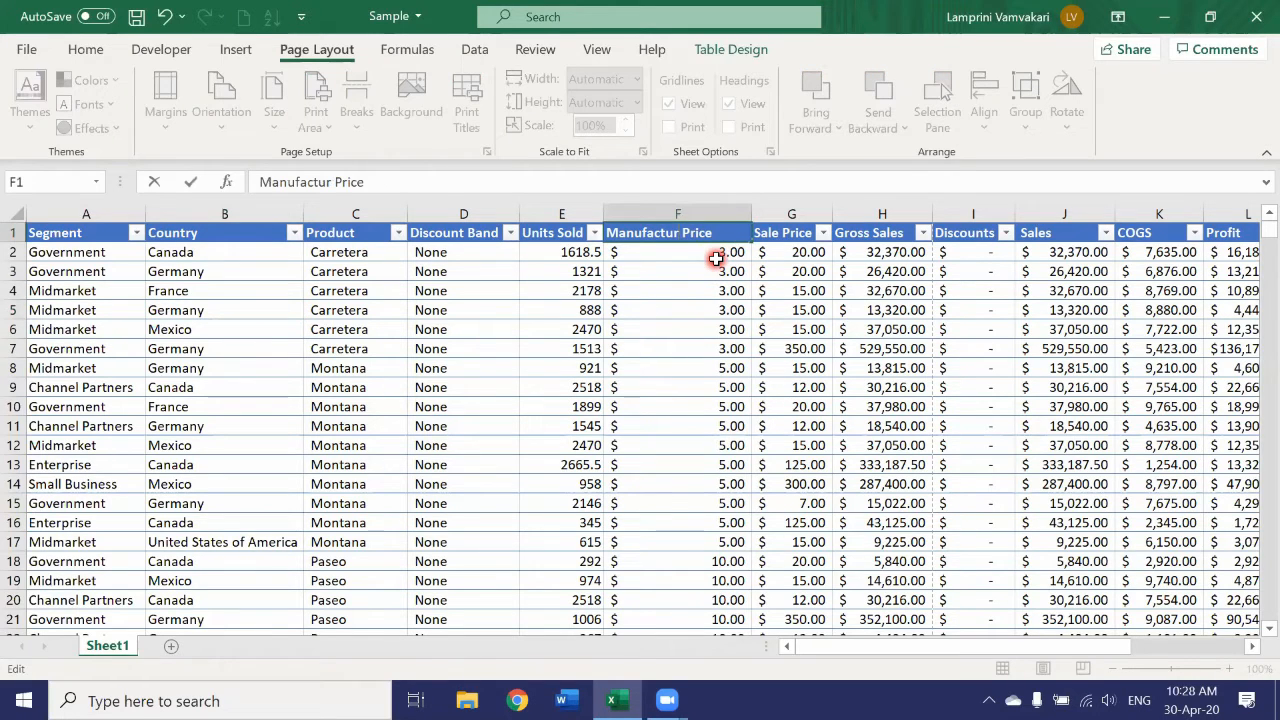
{"action": "type", "text": "."}
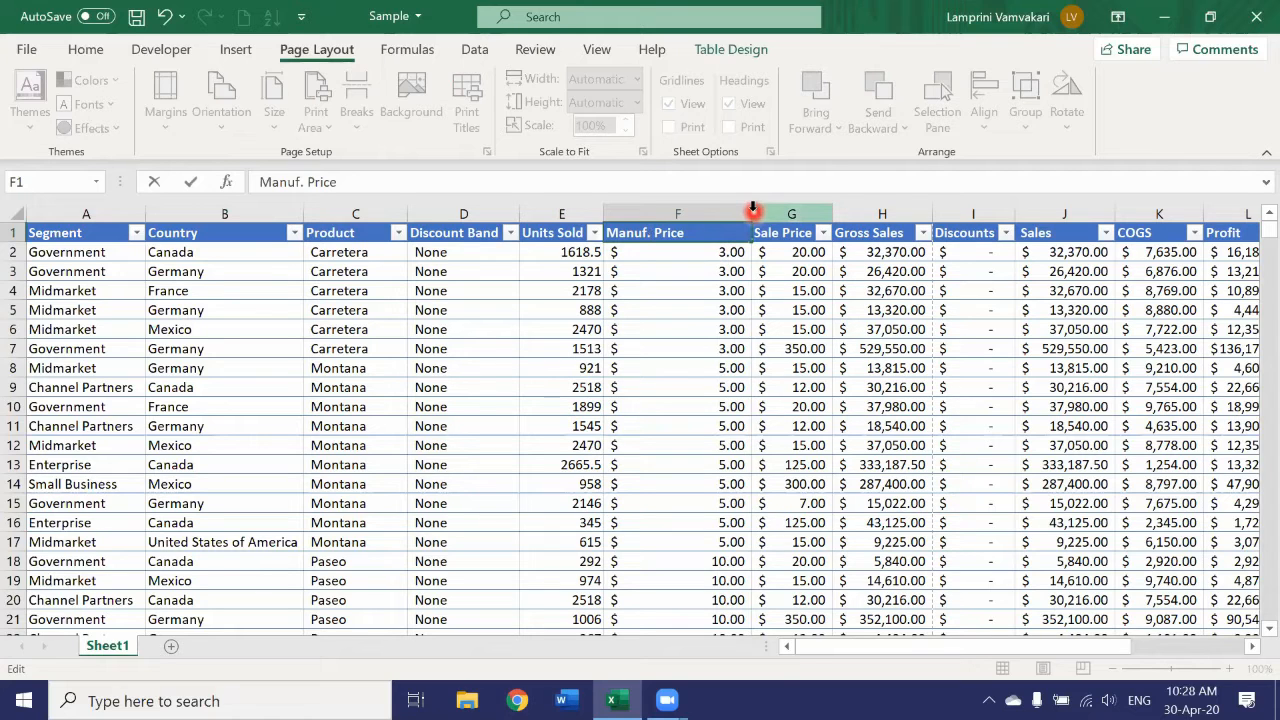
{"action": "left_click", "coordinate": [753, 210]}
{"action": "double_click", "coordinate": [753, 210]}
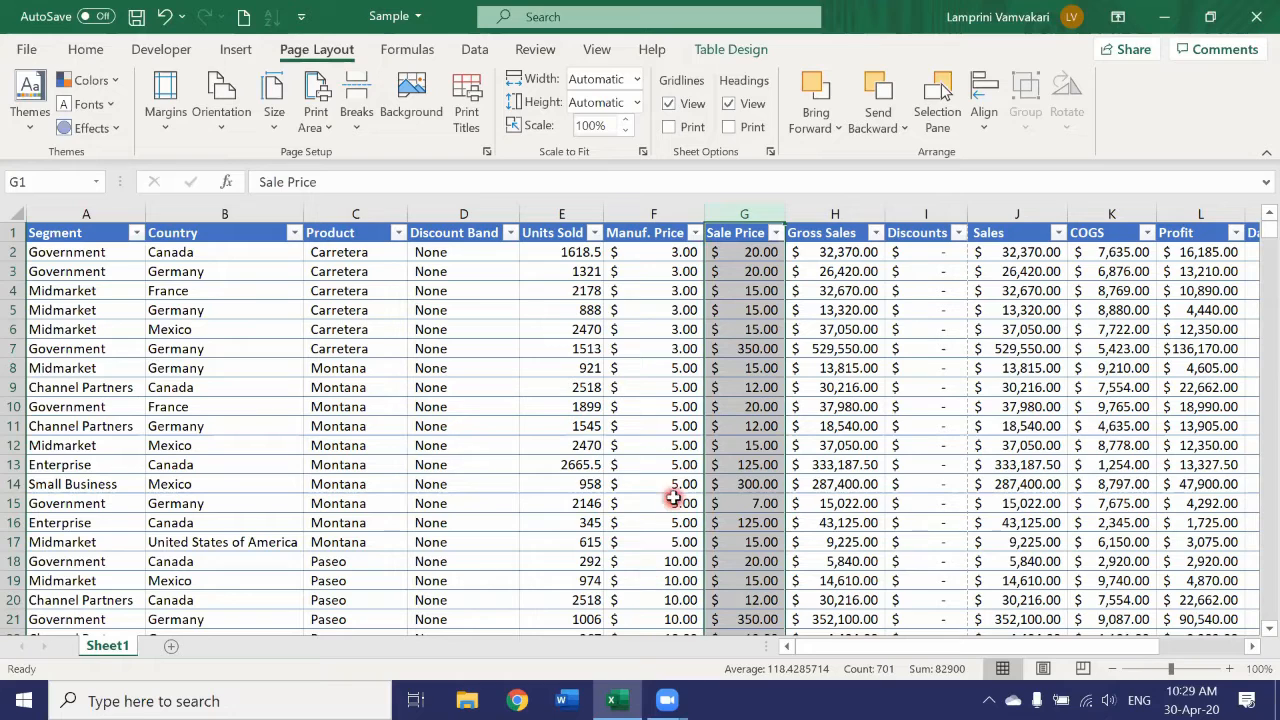
Shorten the Discount Band header in D1 to "Disc. Band" and narrow column D to suit the shorter text.
{"action": "double_click", "coordinate": [466, 230]}
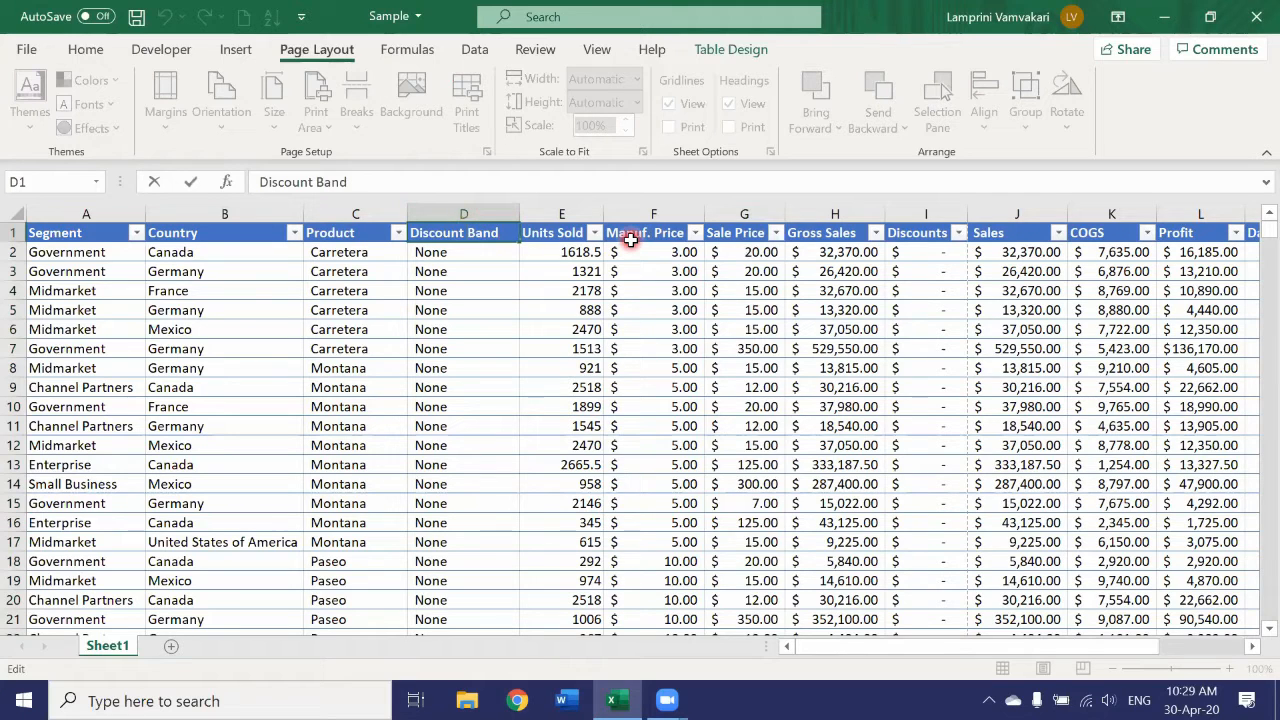
{"action": "key", "text": "BackSpace"}
{"action": "key", "text": "BackSpace"}
{"action": "key", "text": "BackSpace"}
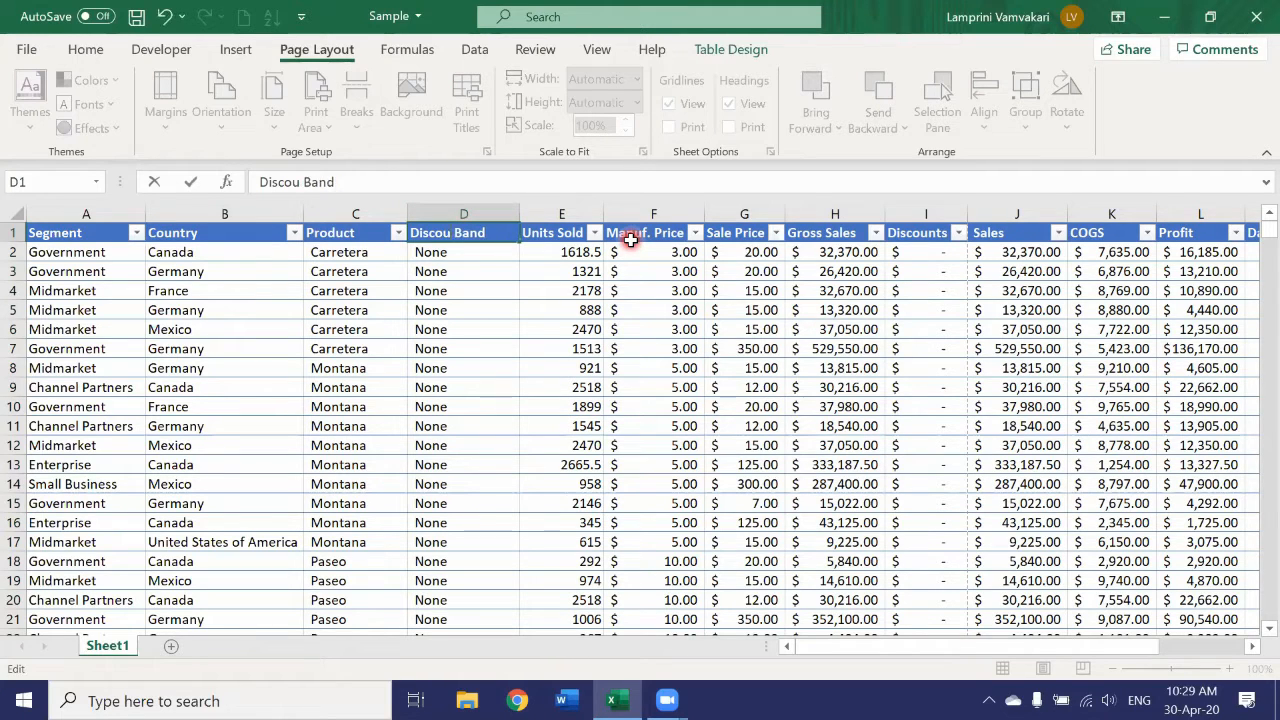
{"action": "key", "text": "BackSpace"}
{"action": "type", "text": "."}
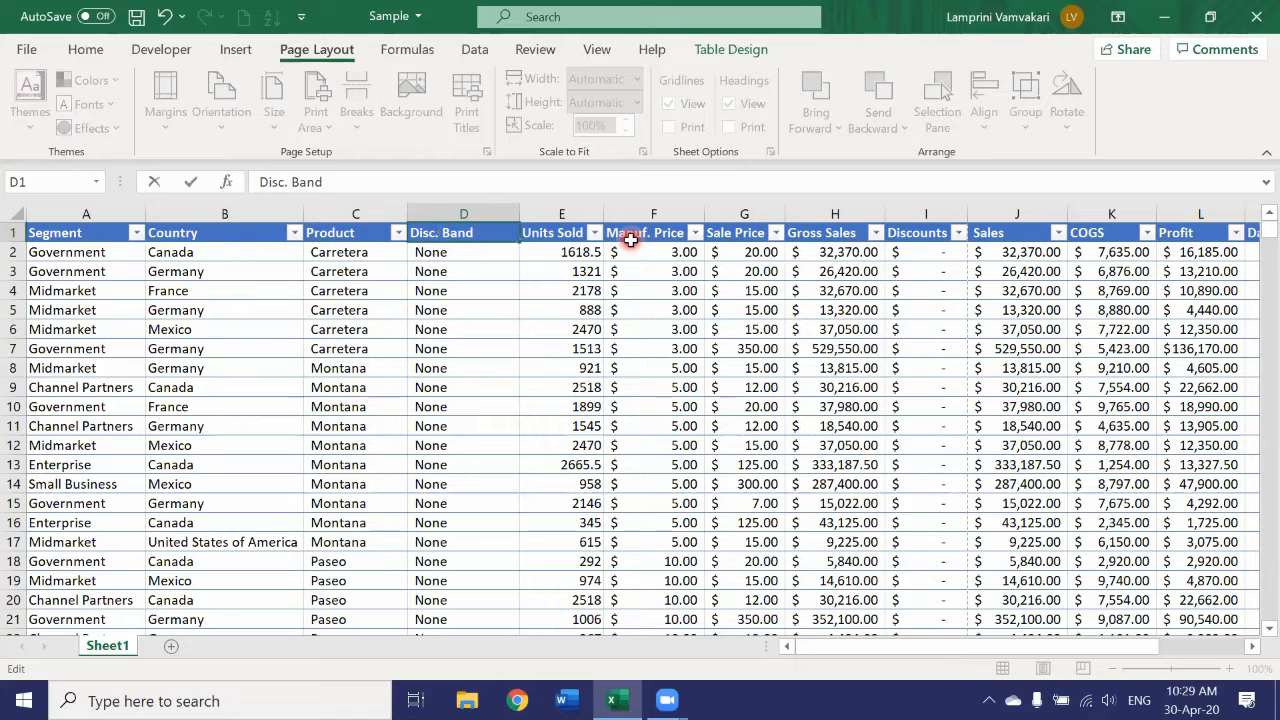
{"action": "left_click", "coordinate": [515, 211]}
{"action": "left_click_drag", "start_coordinate": [519, 211], "coordinate": [493, 211]}
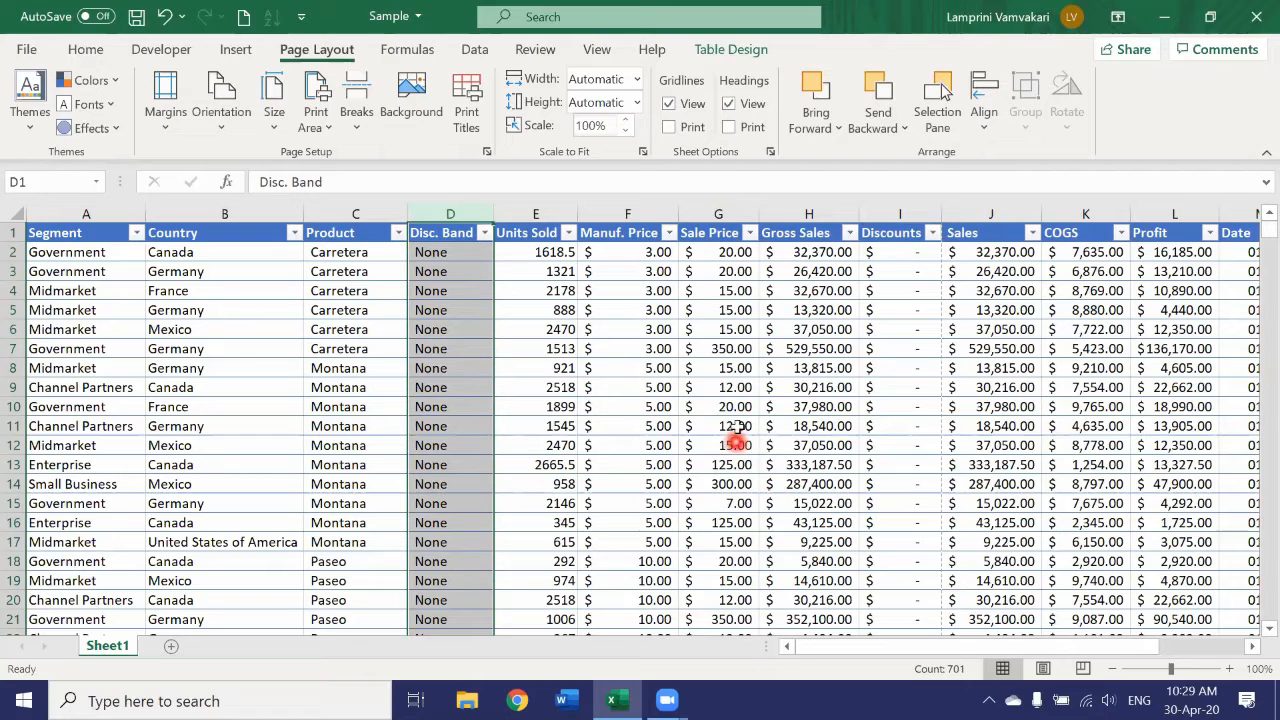
{"action": "left_click", "coordinate": [610, 406]}
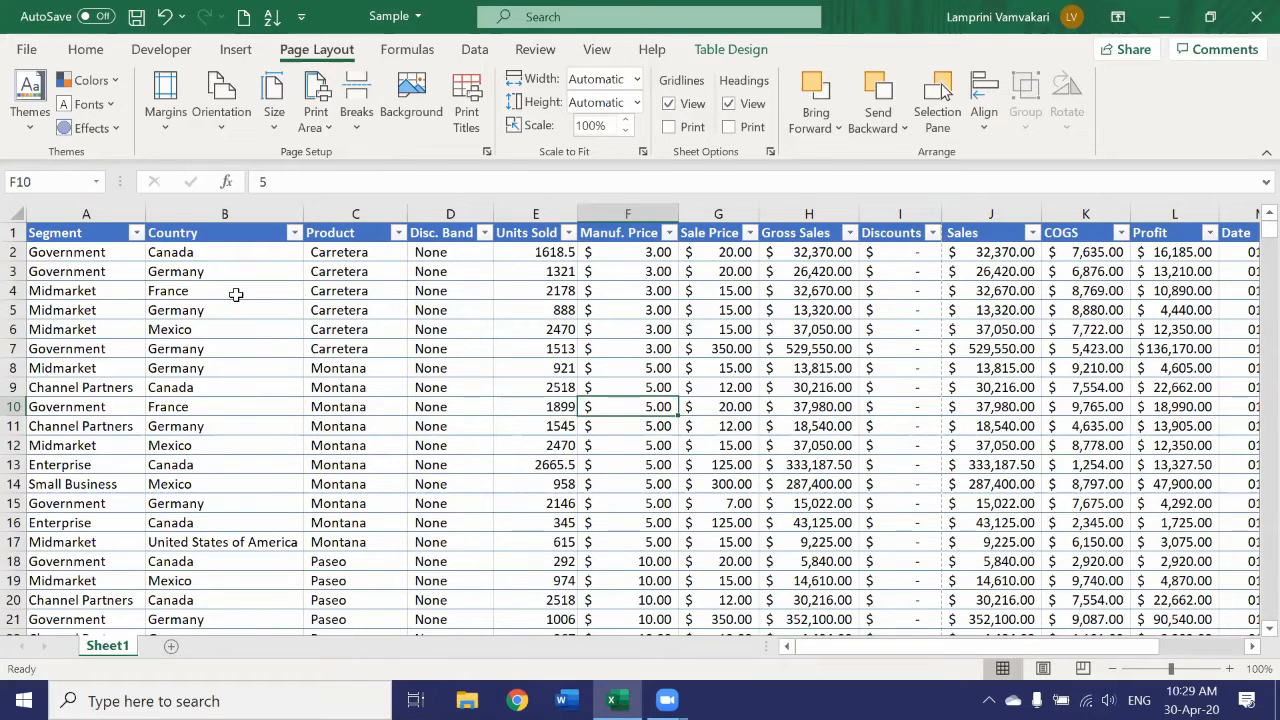
Shorten the Month Number header in N1 to "Month" and fit column N's width to its contents.
{"action": "left_click_drag", "start_coordinate": [1040, 647], "coordinate": [1128, 650]}
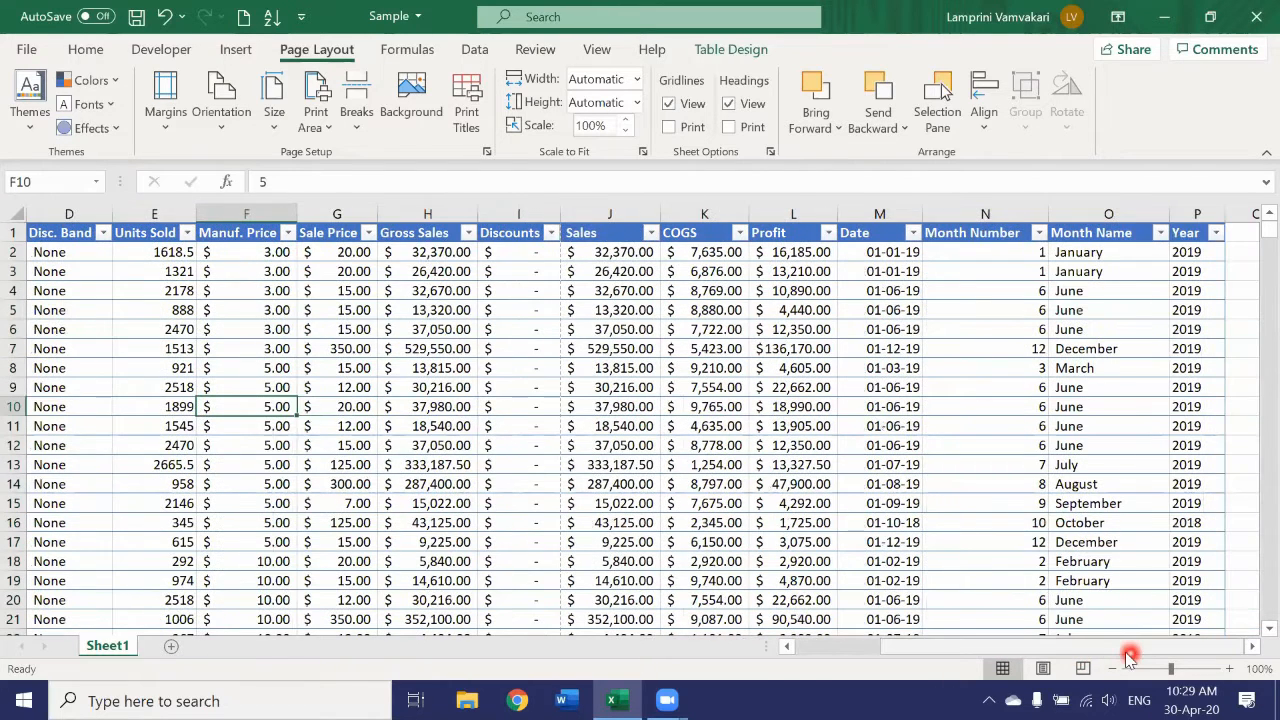
{"action": "left_click", "coordinate": [970, 232]}
{"action": "double_click", "coordinate": [1030, 240]}
{"action": "key", "text": "BackSpace"}
{"action": "key", "text": "BackSpace"}
{"action": "key", "text": "BackSpace"}
{"action": "key", "text": "BackSpace"}
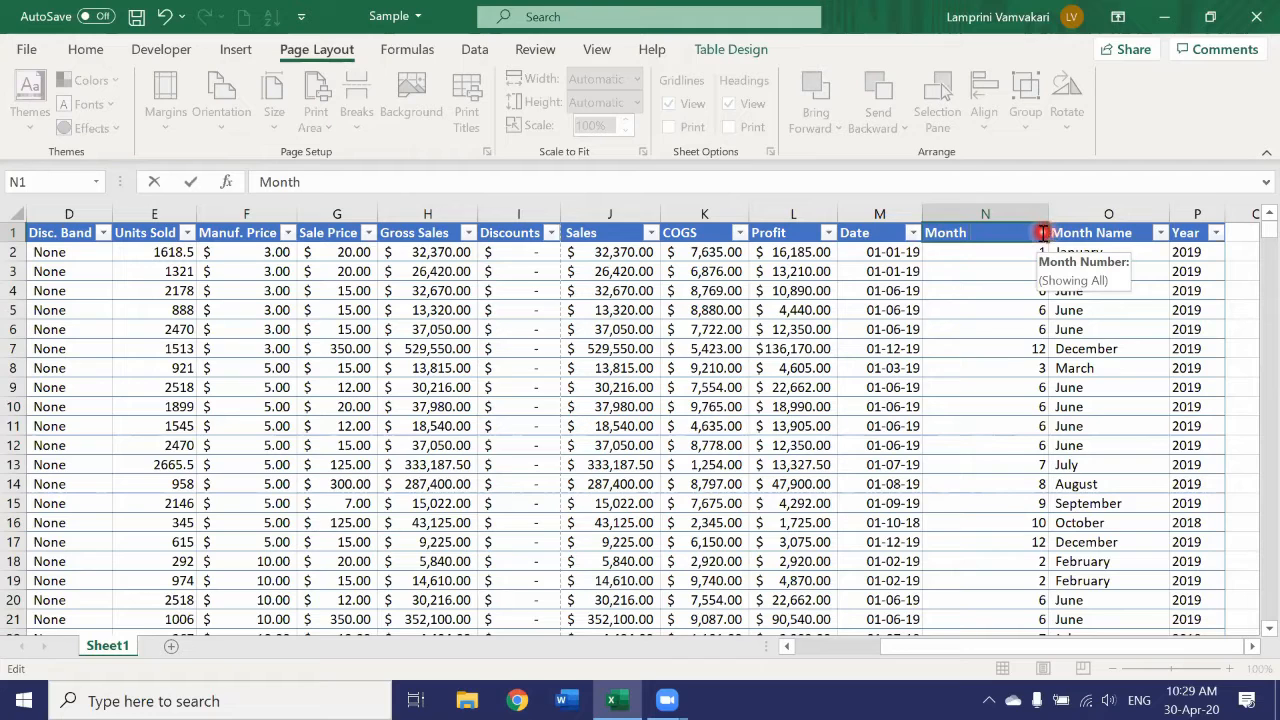
{"action": "key", "text": "Return"}
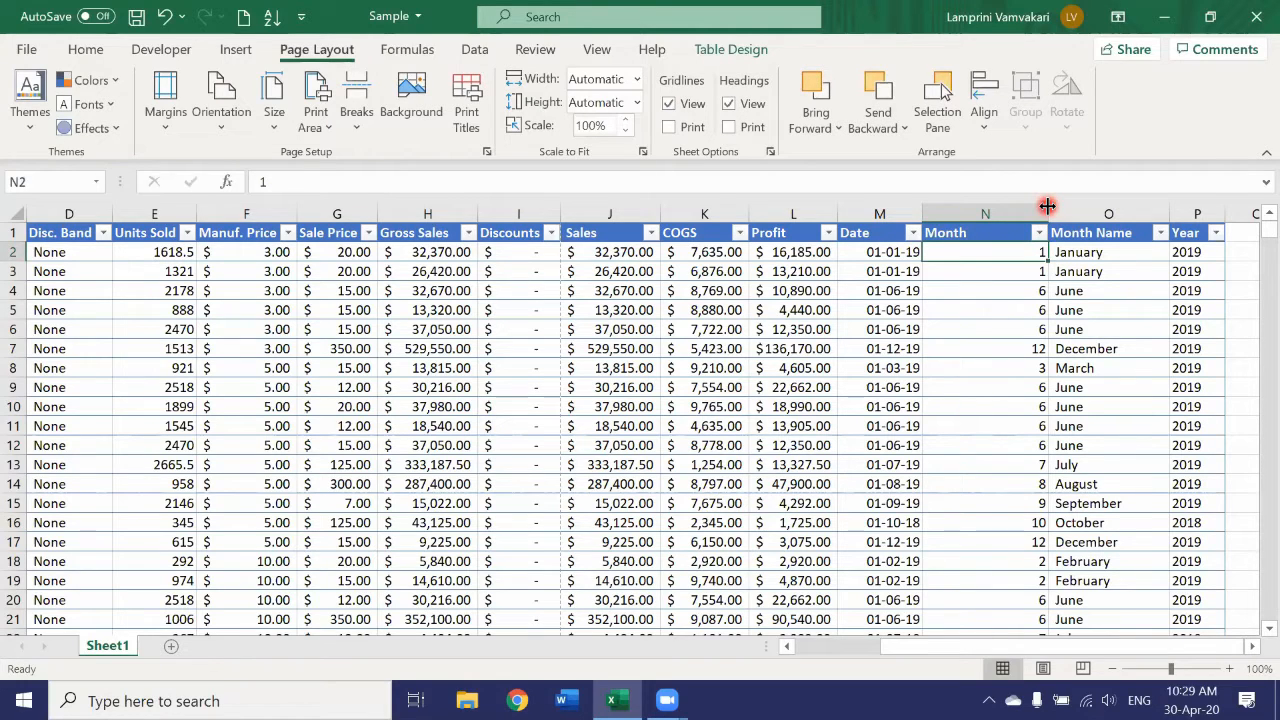
{"action": "double_click", "coordinate": [1054, 204]}
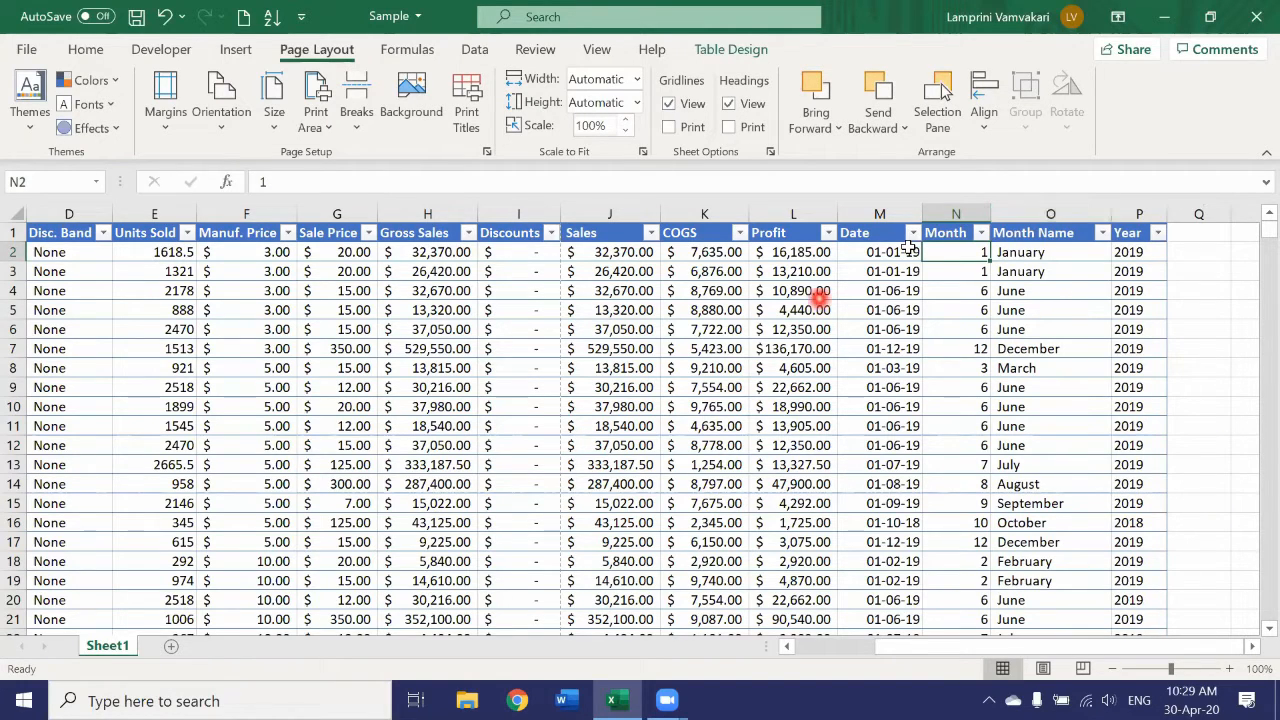
Look over the sheet's columns and rows, and examine in Page Break Preview how the data is divided into pages.
{"action": "scroll", "coordinate": [197, 468], "scroll_direction": "down", "scroll_amount": 1}
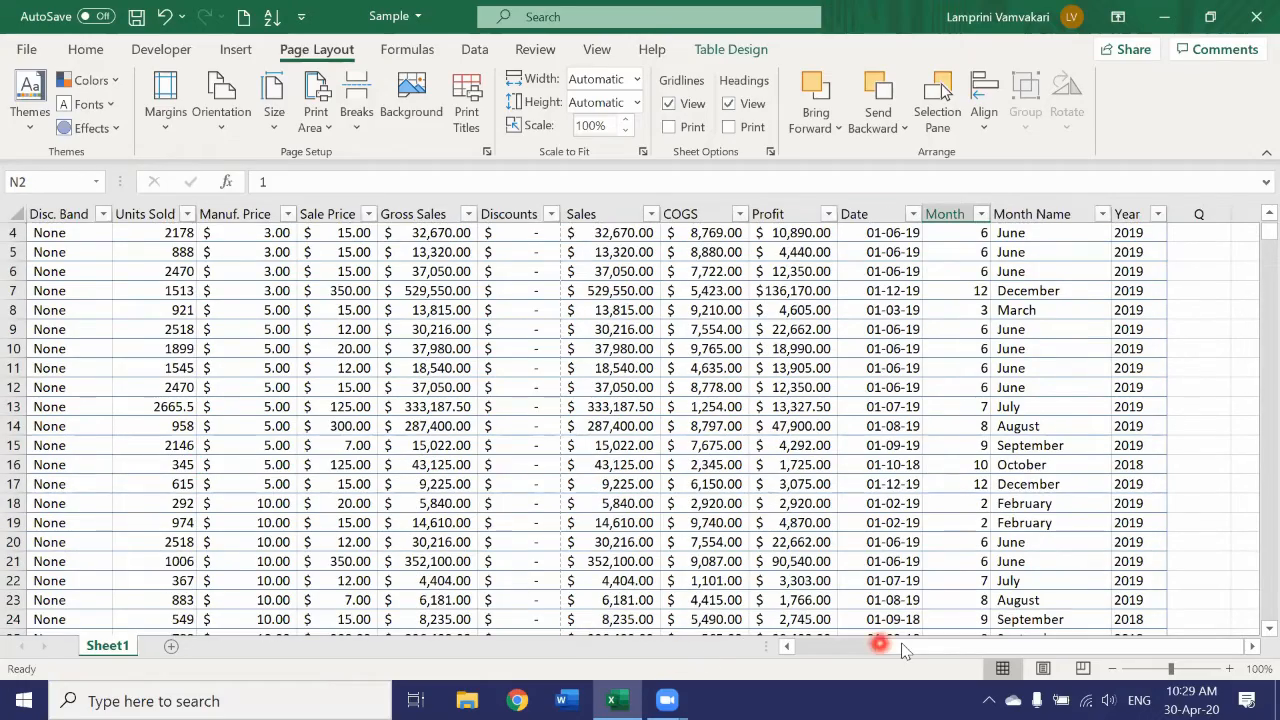
{"action": "left_click_drag", "start_coordinate": [905, 648], "coordinate": [786, 645]}
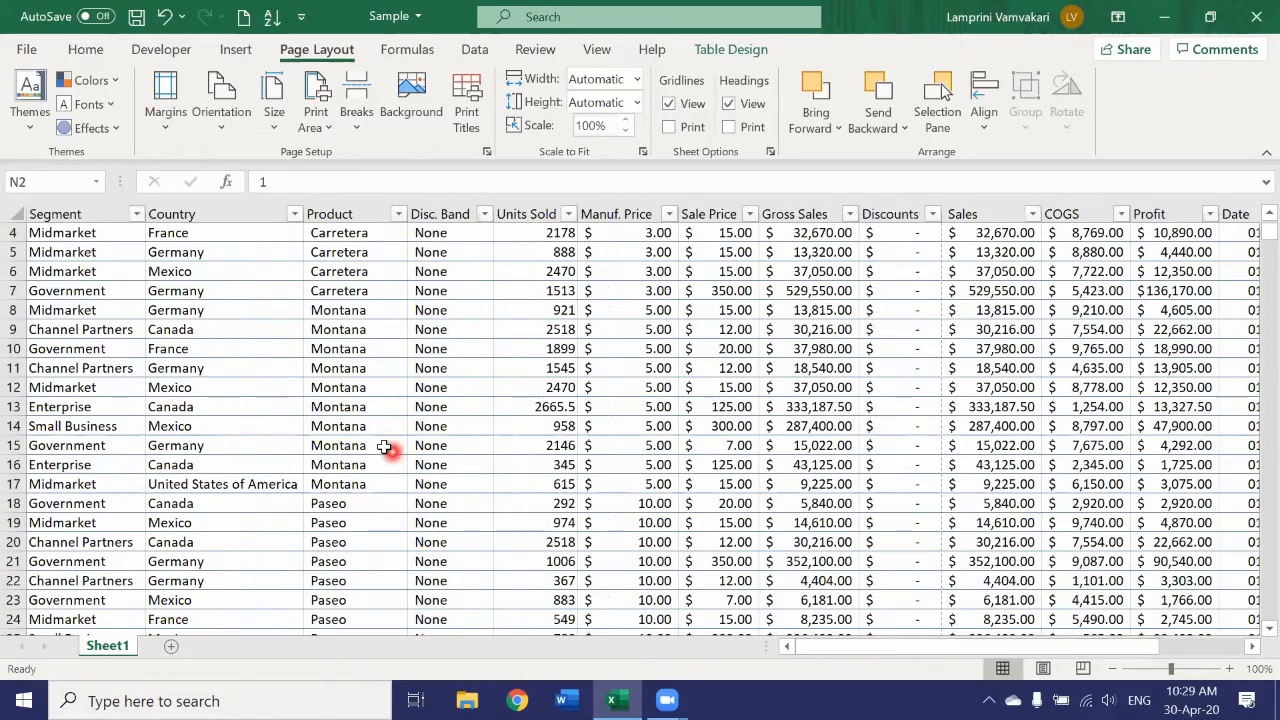
{"action": "scroll", "coordinate": [384, 446], "scroll_direction": "down", "scroll_amount": 6}
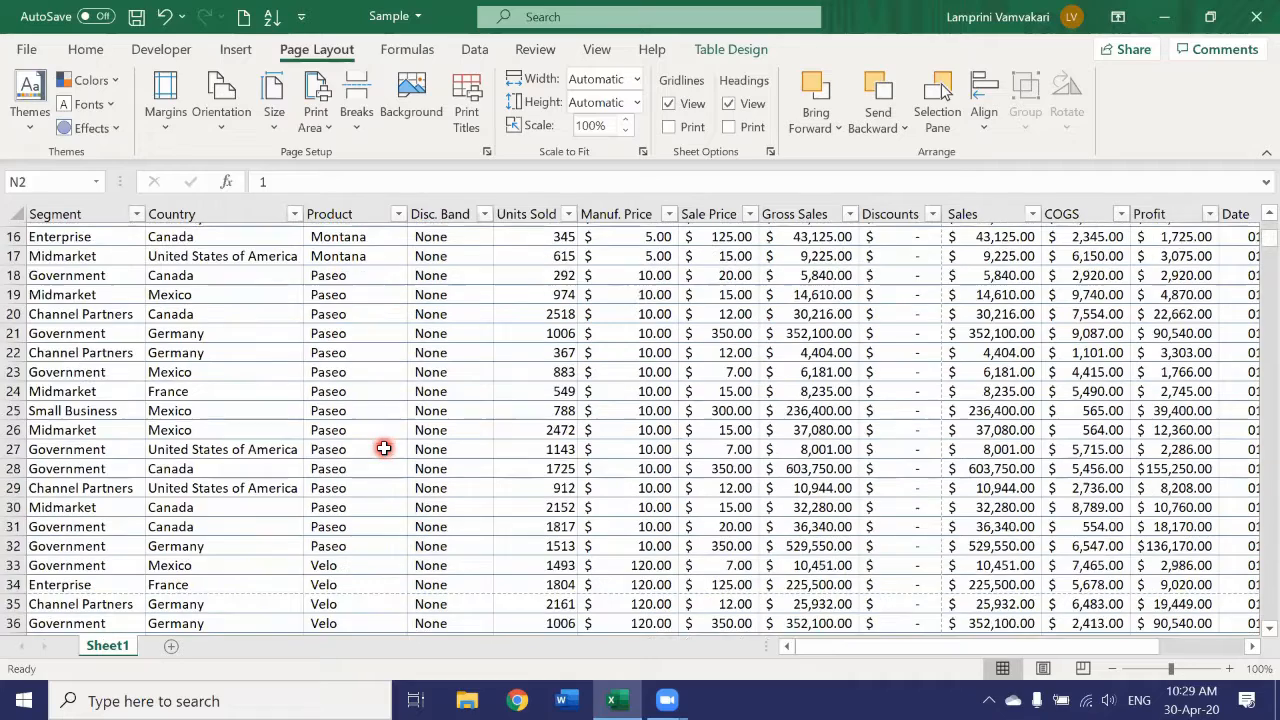
{"action": "scroll", "coordinate": [384, 447], "scroll_direction": "up", "scroll_amount": 7}
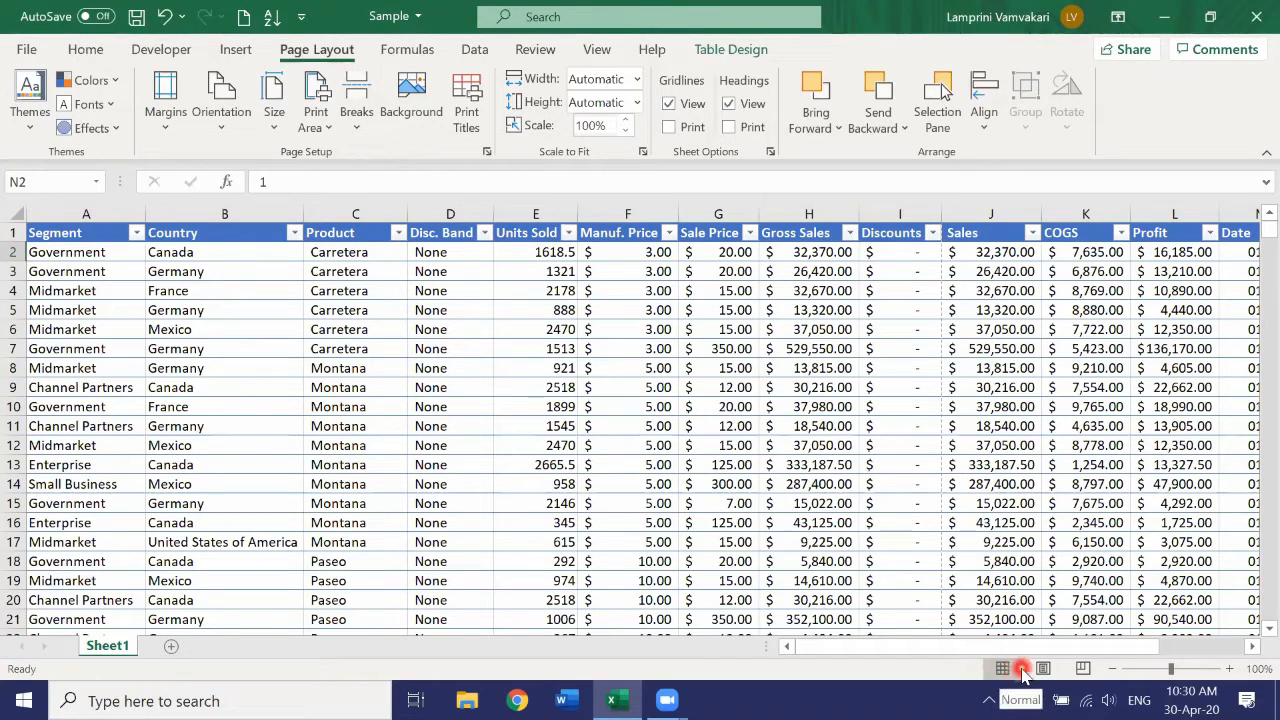
{"action": "left_click", "coordinate": [1086, 670]}
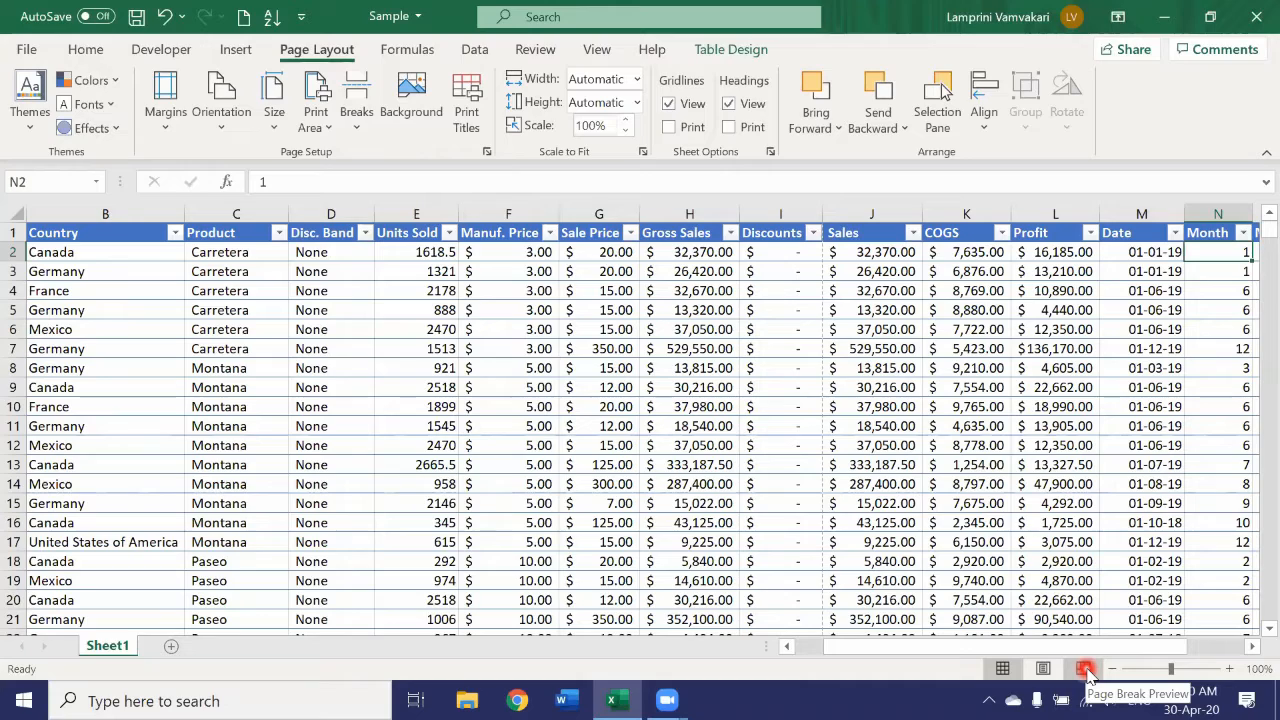
{"action": "left_click", "coordinate": [1086, 672]}
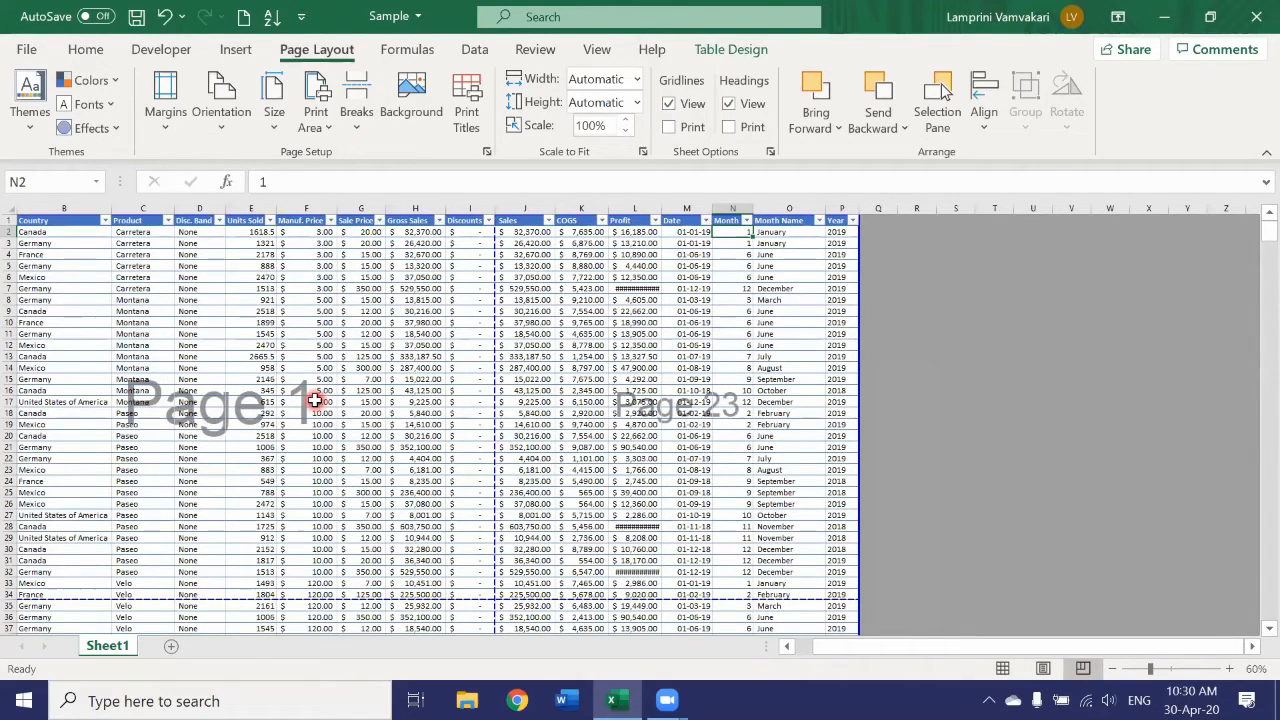
{"action": "scroll", "coordinate": [314, 401], "scroll_direction": "down", "scroll_amount": 7}
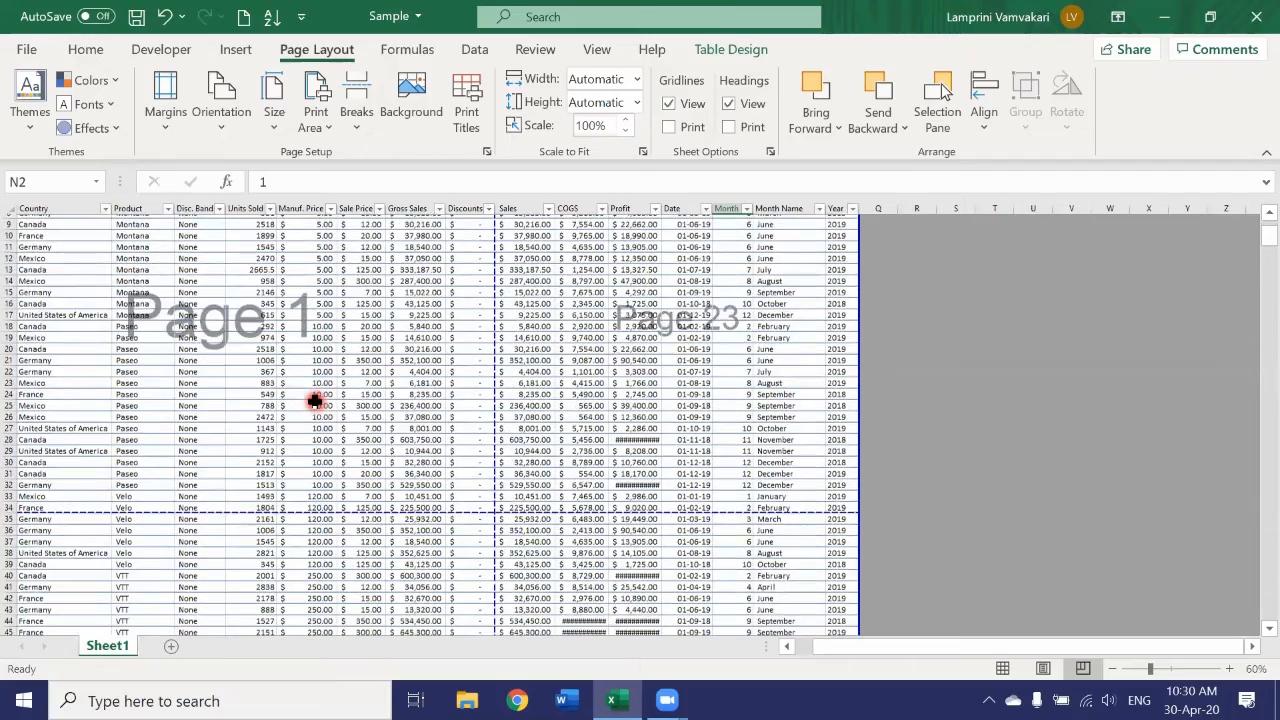
{"action": "scroll", "coordinate": [314, 401], "scroll_direction": "down", "scroll_amount": 11}
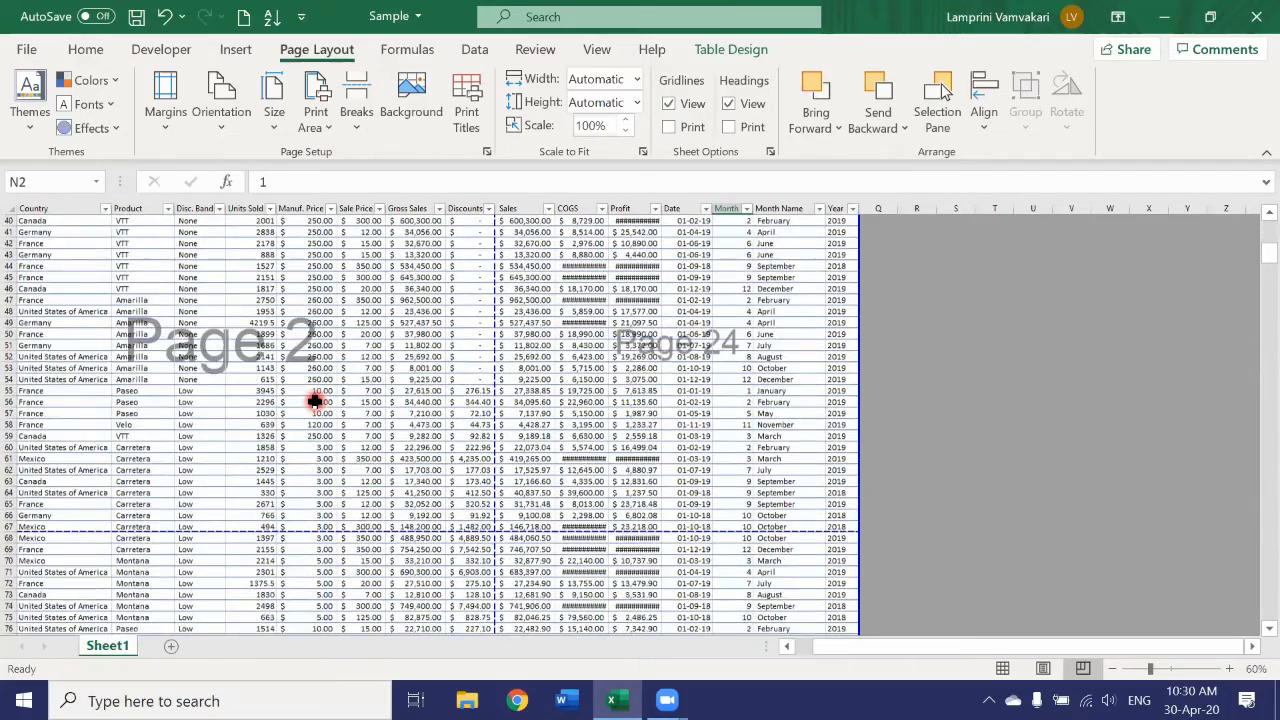
{"action": "scroll", "coordinate": [314, 401], "scroll_direction": "up", "scroll_amount": 18}
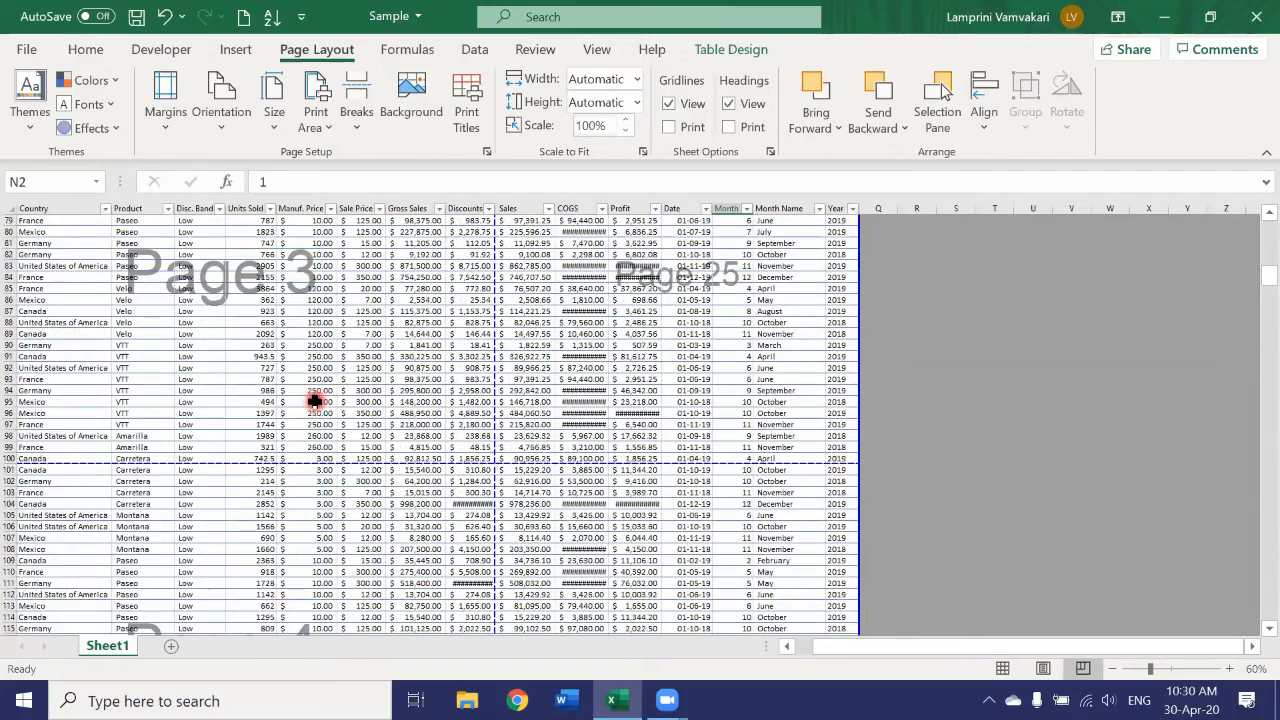
{"action": "scroll", "coordinate": [549, 472], "scroll_direction": "down", "scroll_amount": 9}
{"action": "scroll", "coordinate": [549, 475], "scroll_direction": "down", "scroll_amount": 2}
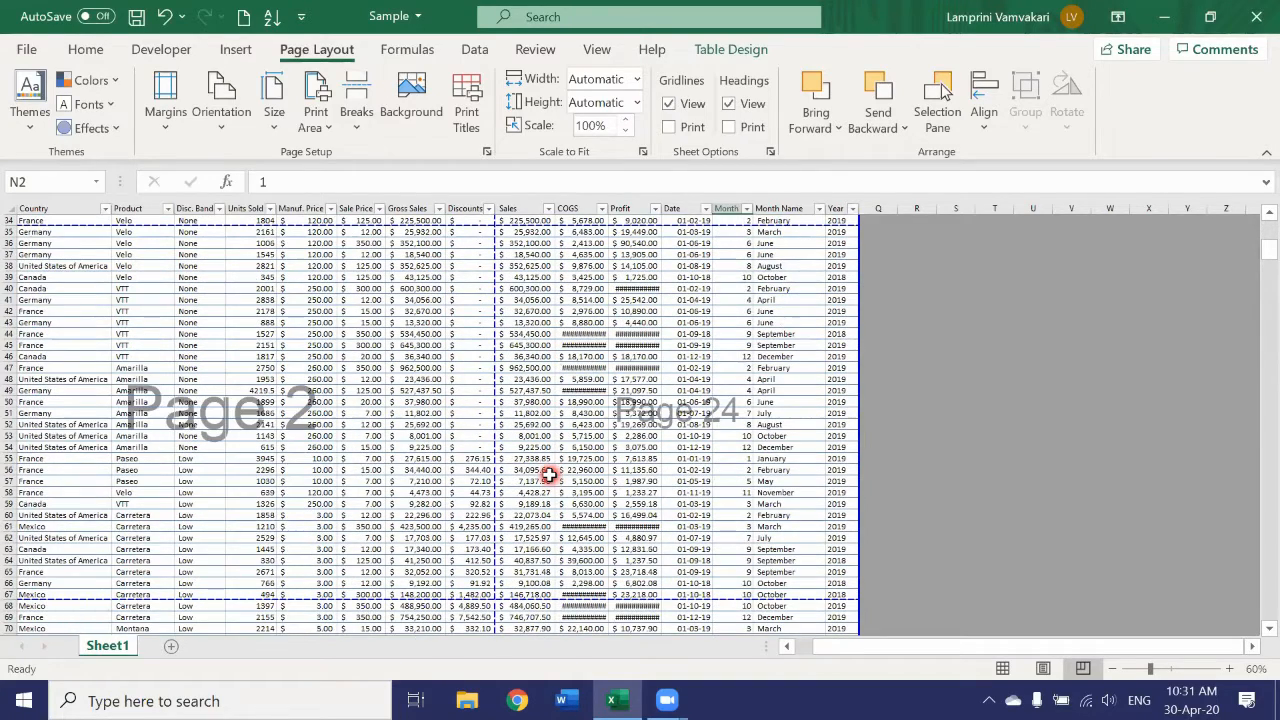
Switch the sheet to Page Layout view and enter "Sales" in the center section of the page header.
{"action": "left_click", "coordinate": [1043, 670]}
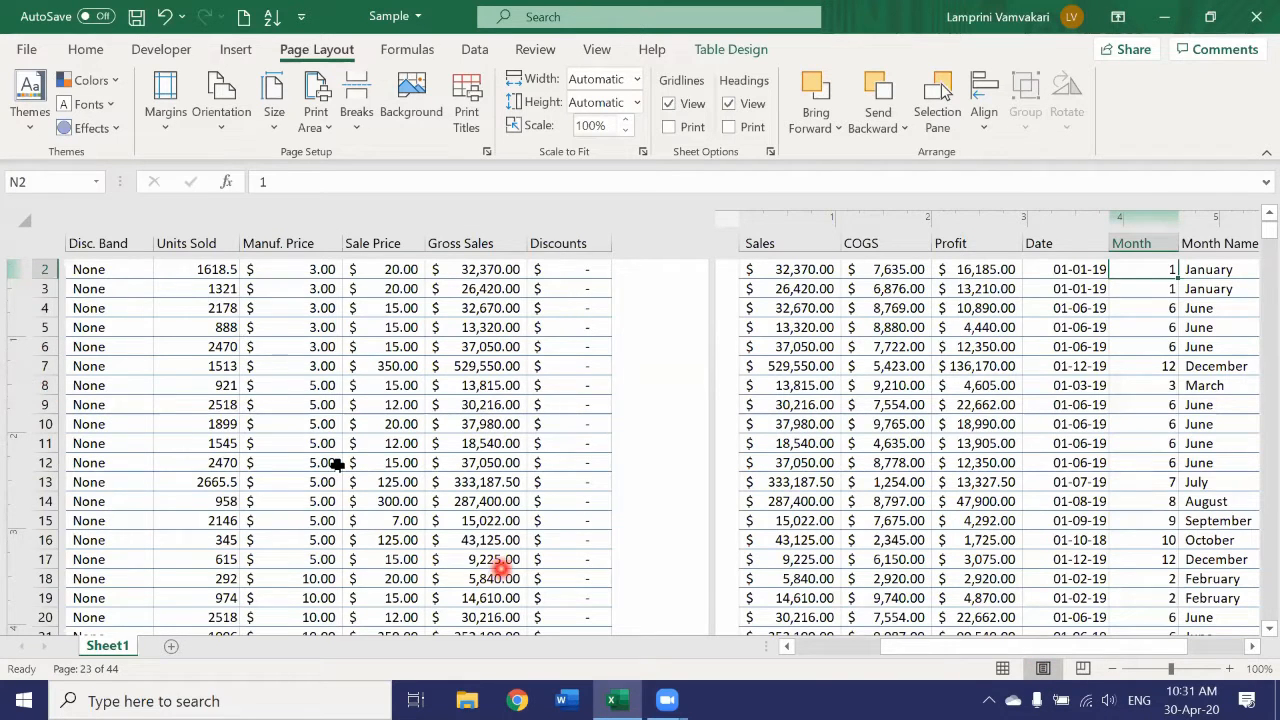
{"action": "scroll", "coordinate": [338, 464], "scroll_direction": "up", "scroll_amount": 2}
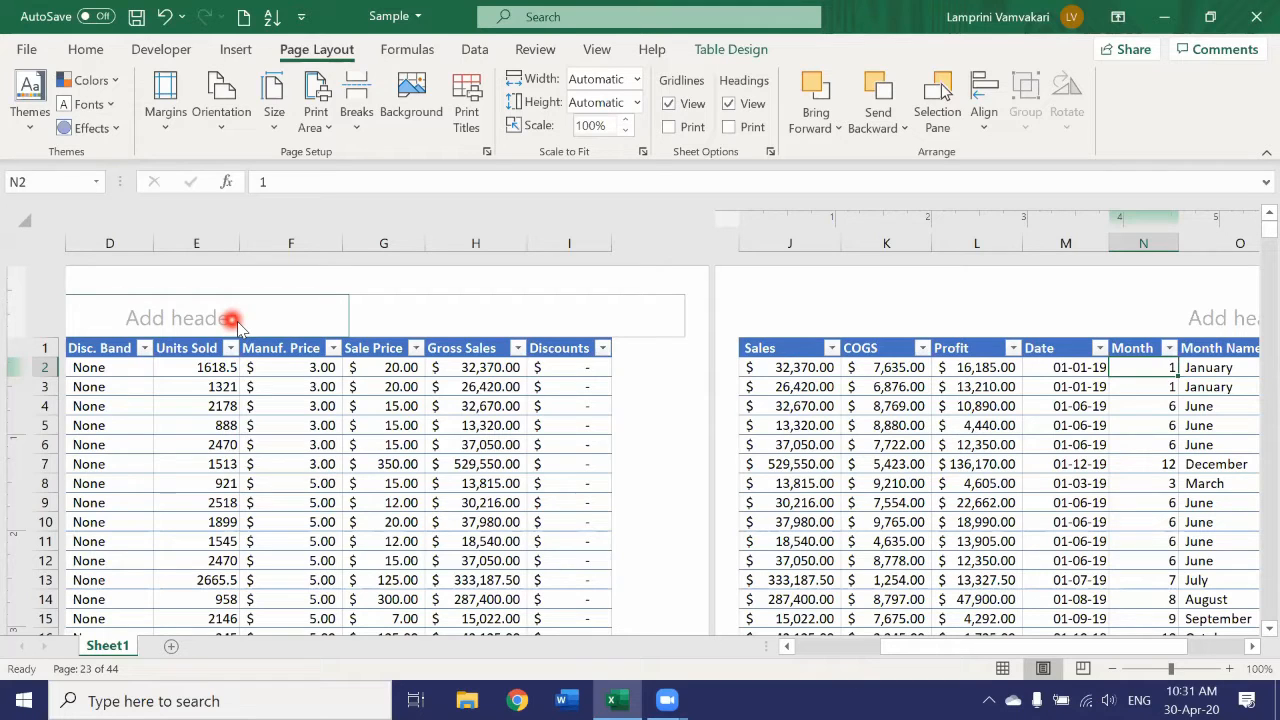
{"action": "left_click", "coordinate": [171, 323]}
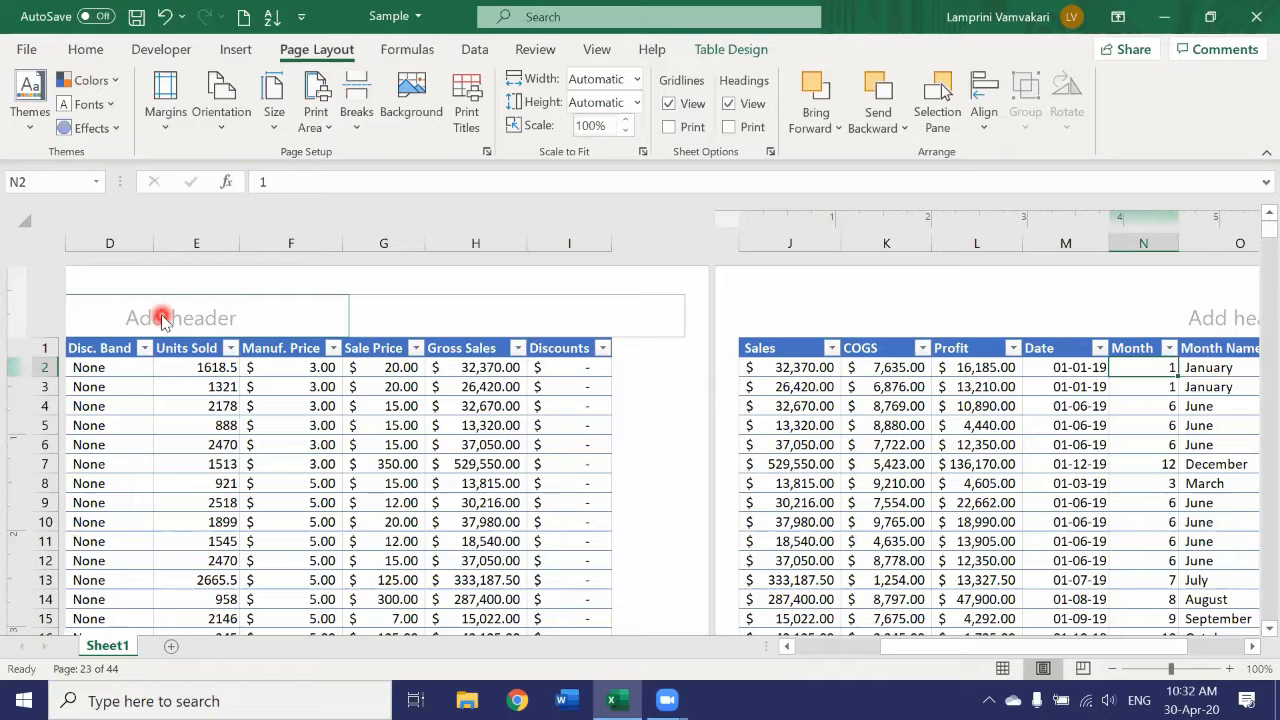
{"action": "left_click", "coordinate": [162, 317]}
{"action": "type", "text": "Sales"}
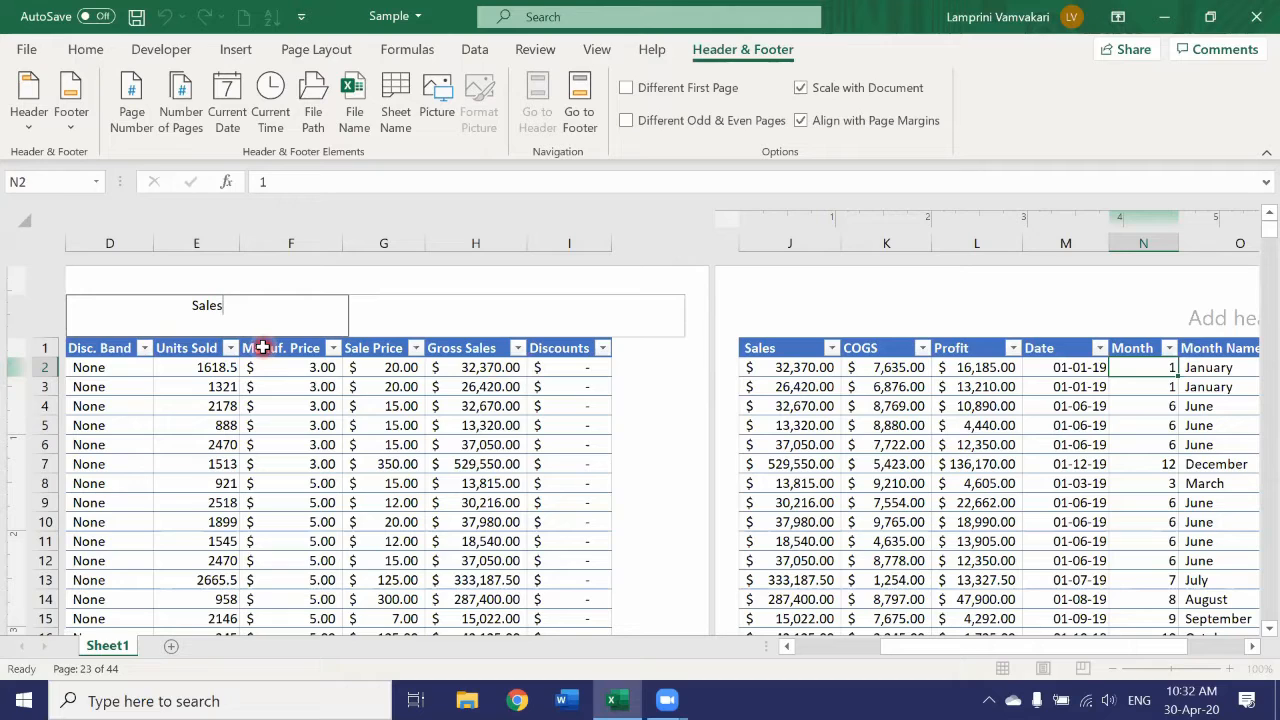
Finish the page header entry and return the sheet to Normal view after checking the header across several pages.
{"action": "left_click", "coordinate": [643, 414]}
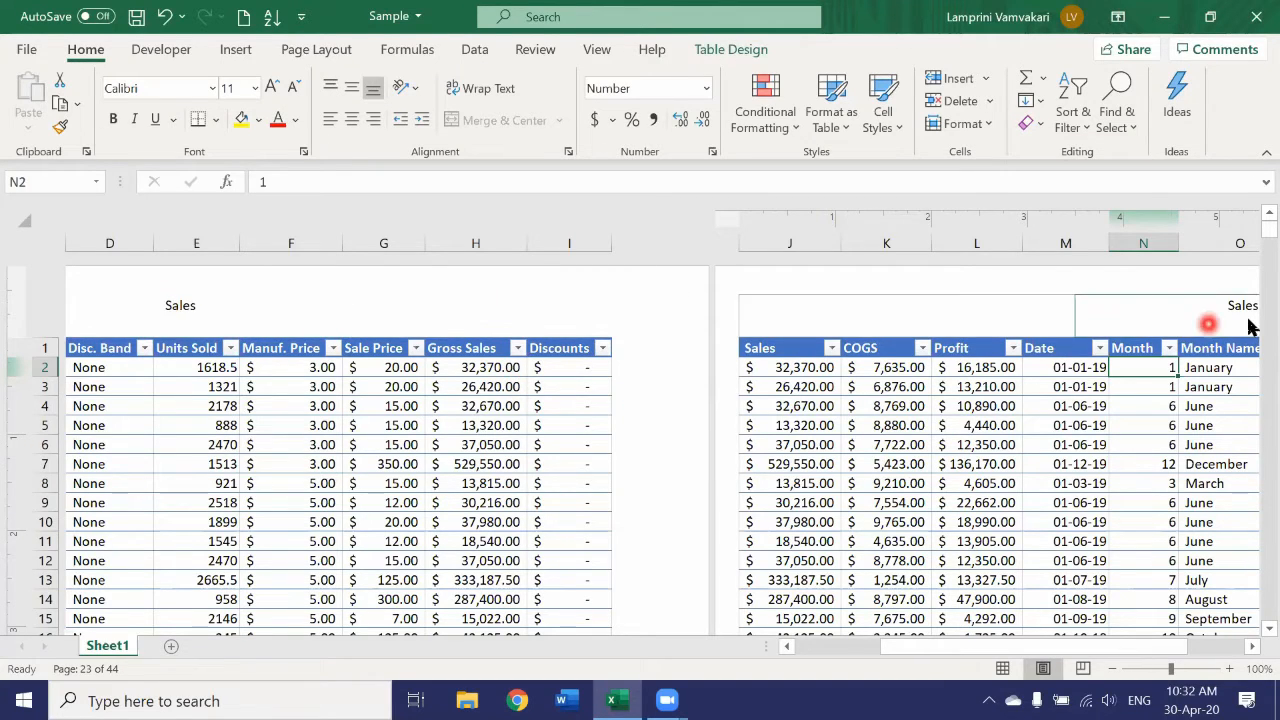
{"action": "left_click_drag", "start_coordinate": [1002, 648], "coordinate": [1040, 645]}
{"action": "scroll", "coordinate": [771, 371], "scroll_direction": "down", "scroll_amount": 10}
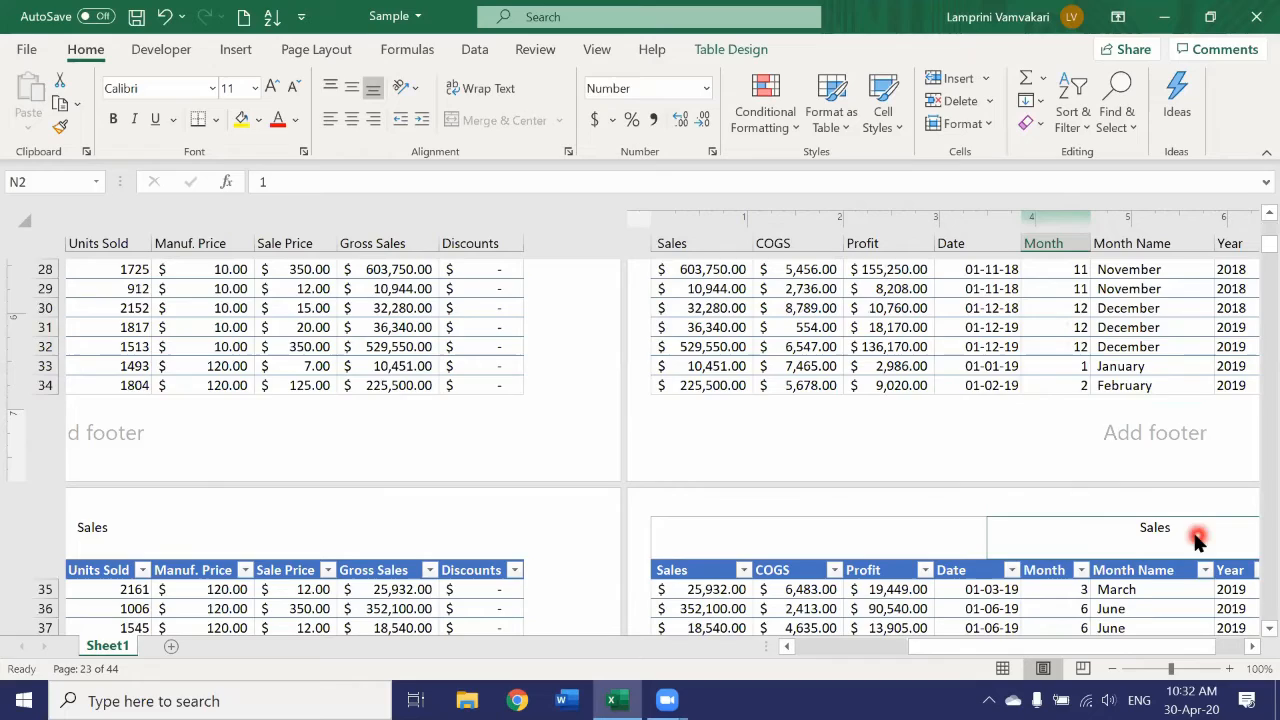
{"action": "scroll", "coordinate": [1014, 508], "scroll_direction": "down", "scroll_amount": 13}
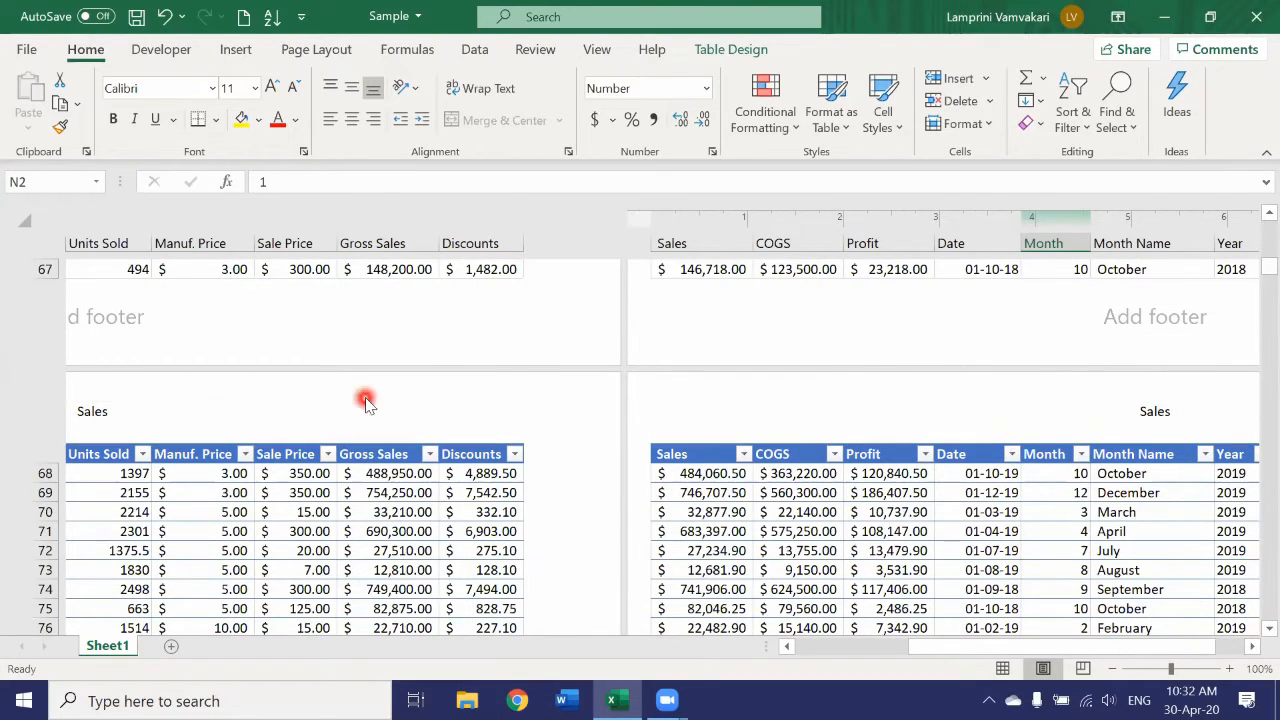
{"action": "scroll", "coordinate": [362, 398], "scroll_direction": "up", "scroll_amount": 13}
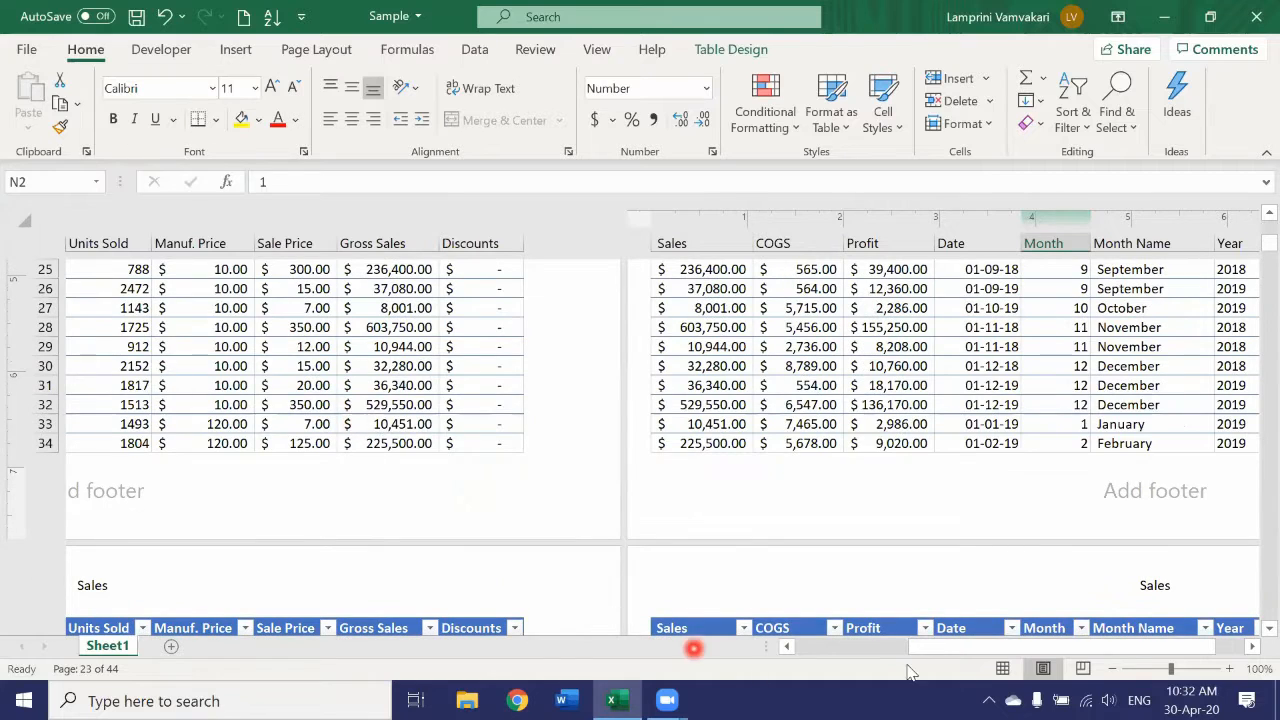
{"action": "left_click_drag", "start_coordinate": [1000, 646], "coordinate": [797, 646]}
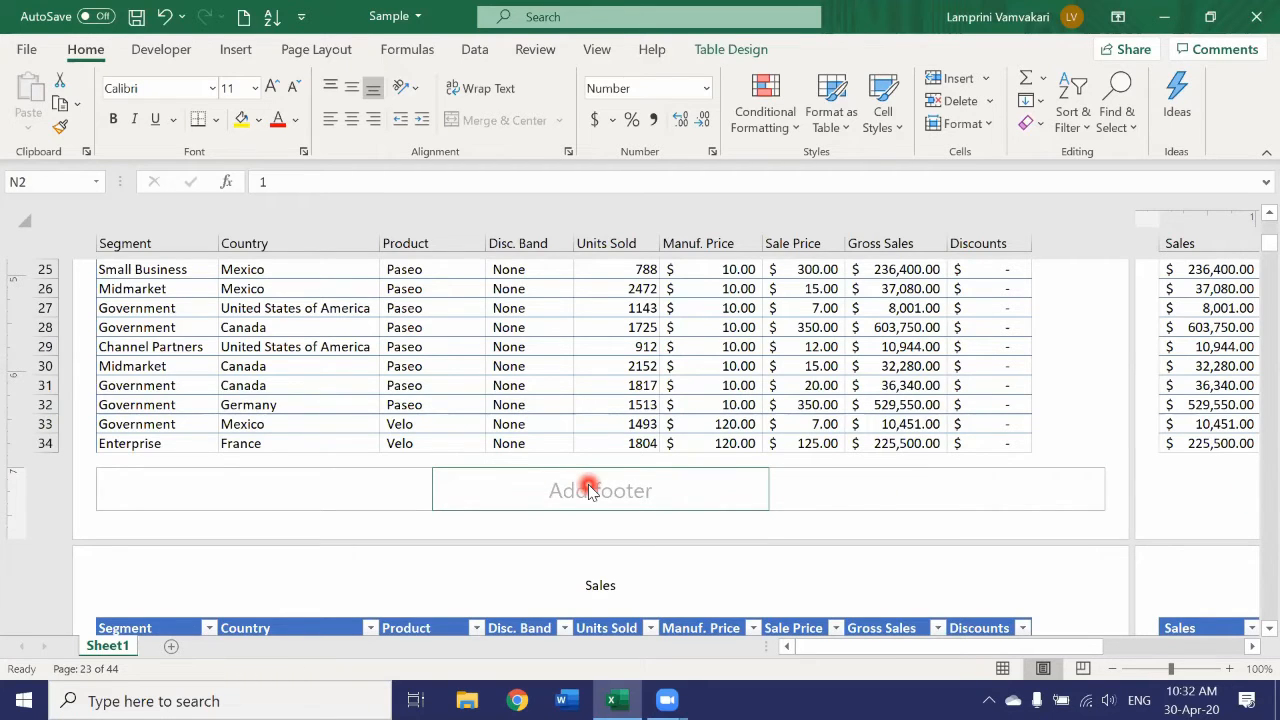
{"action": "scroll", "coordinate": [588, 490], "scroll_direction": "up", "scroll_amount": 10}
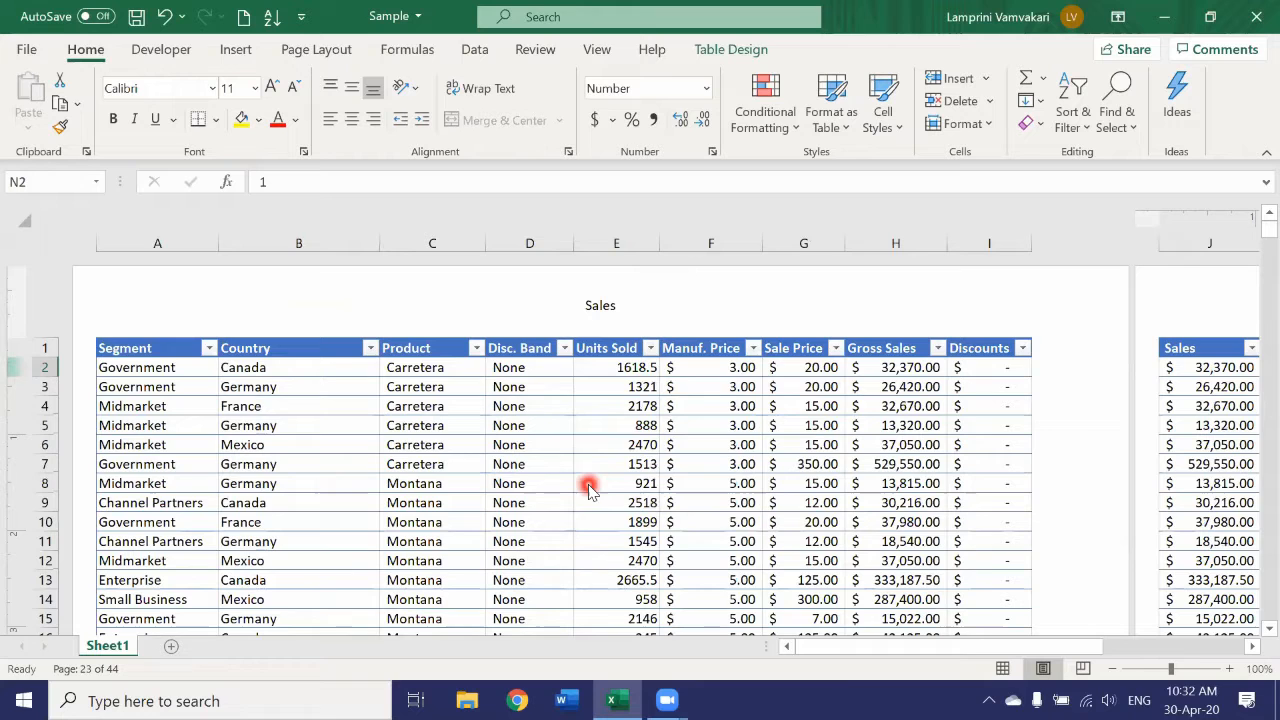
{"action": "left_click", "coordinate": [1002, 668]}
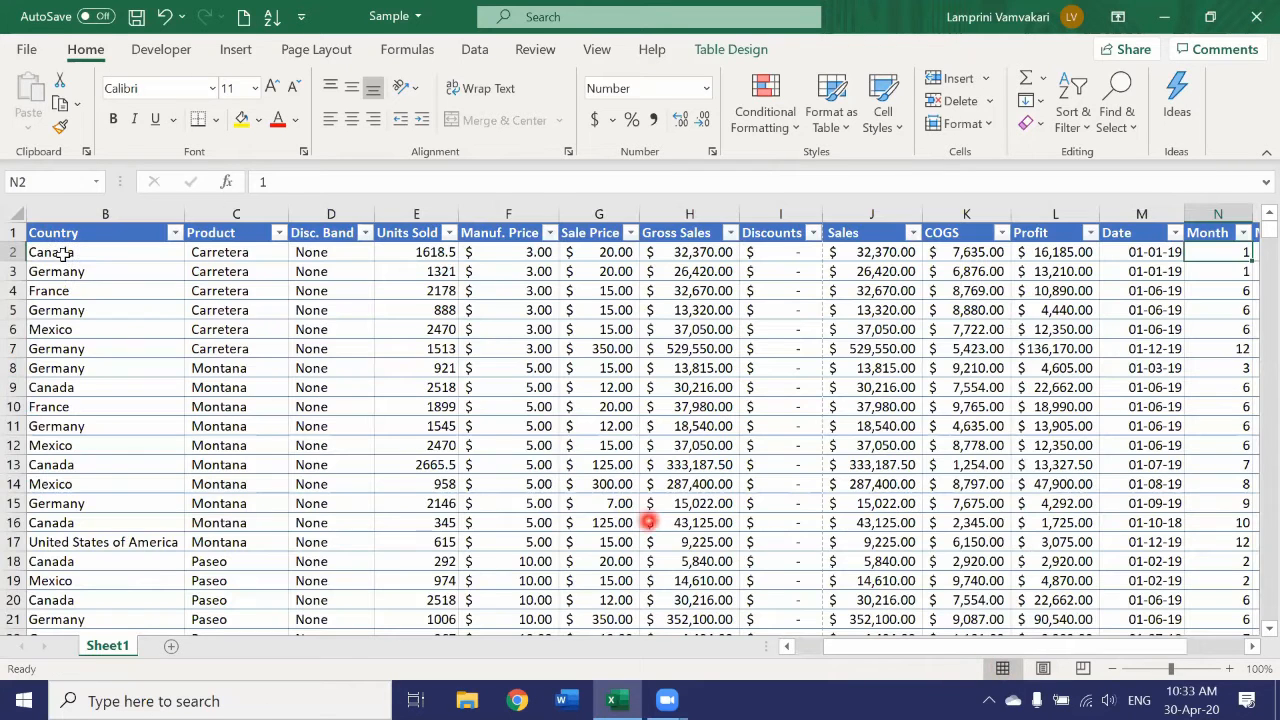
Examine the first few pages in the print preview for the page header and repeated column titles, and return to the sheet.
{"action": "left_click", "coordinate": [27, 50]}
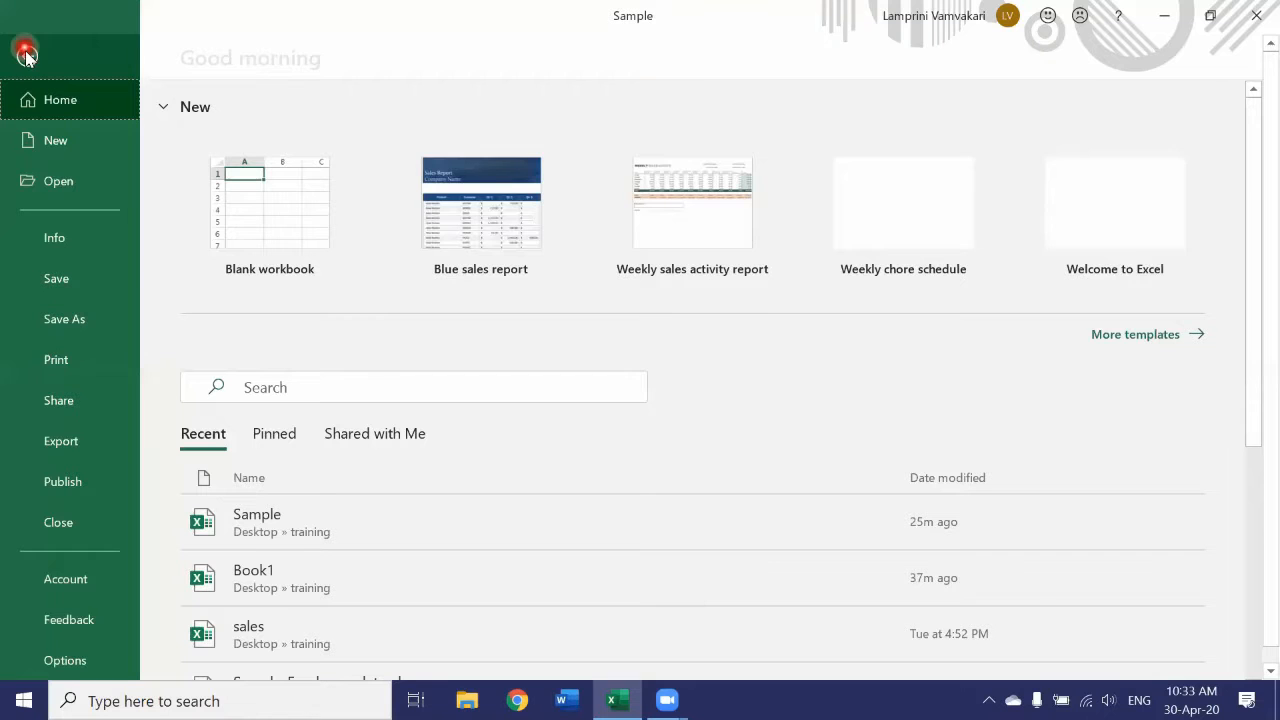
{"action": "left_click", "coordinate": [80, 366]}
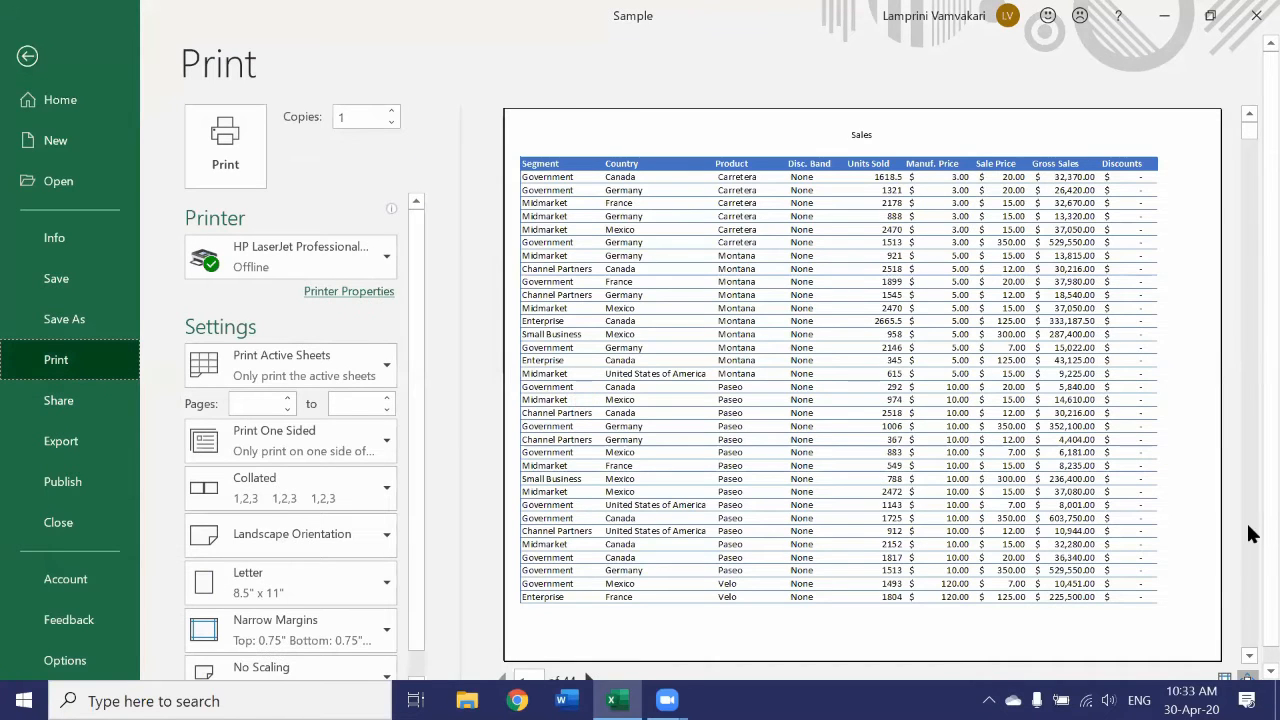
{"action": "left_click_drag", "start_coordinate": [1270, 530], "coordinate": [1270, 550]}
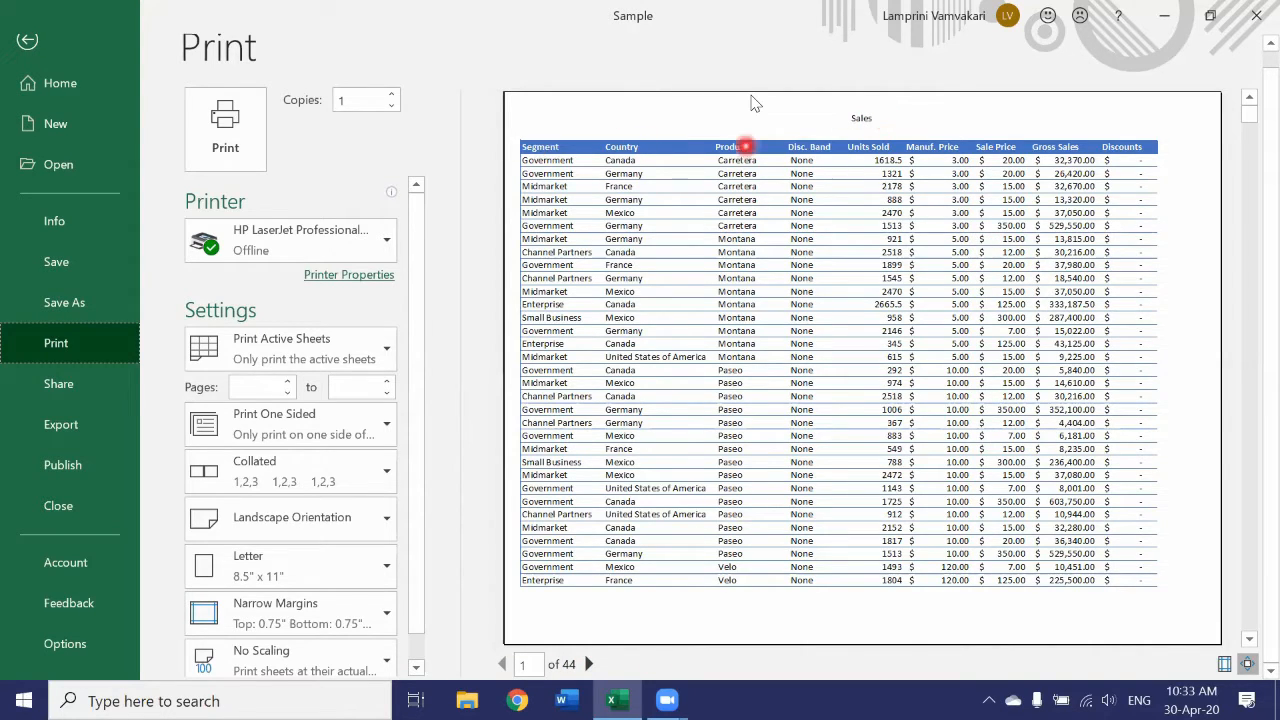
{"action": "left_click", "coordinate": [592, 664]}
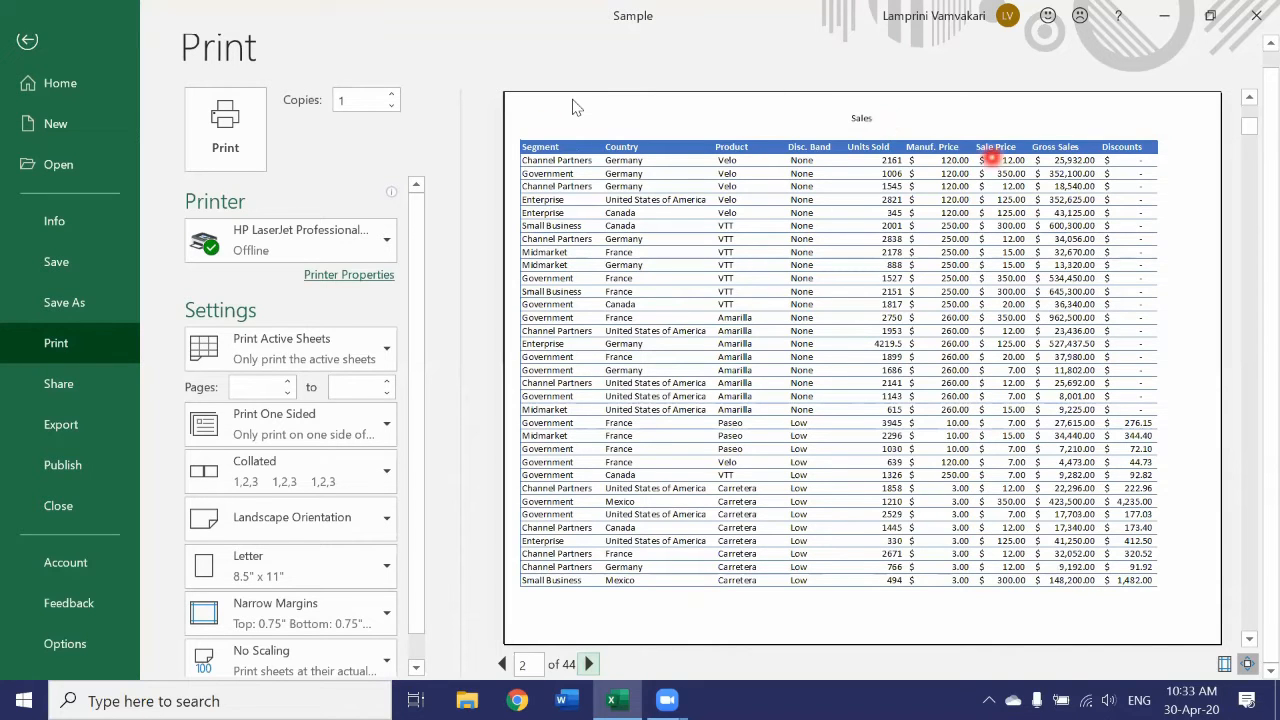
{"action": "left_click", "coordinate": [589, 665]}
{"action": "left_click", "coordinate": [589, 665]}
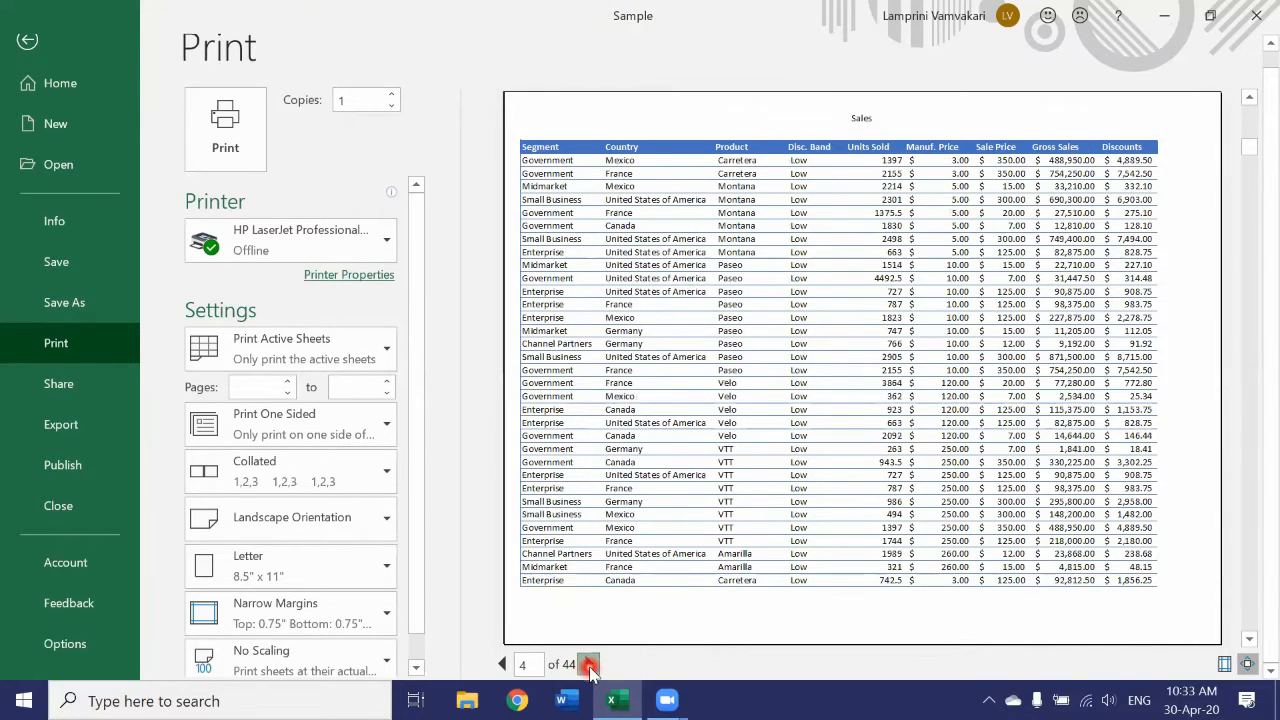
{"action": "left_click", "coordinate": [589, 665]}
{"action": "left_click", "coordinate": [503, 665]}
{"action": "left_click", "coordinate": [503, 665]}
{"action": "left_click", "coordinate": [503, 665]}
{"action": "left_click", "coordinate": [503, 665]}
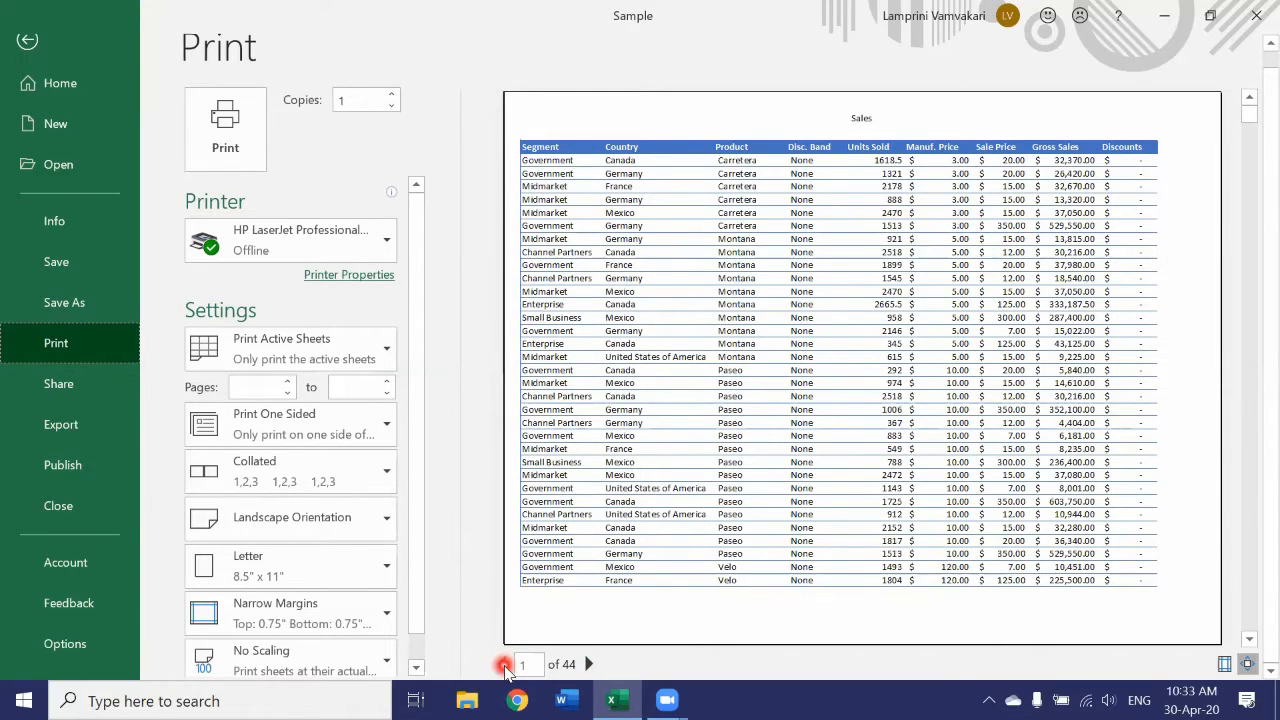
{"action": "left_click", "coordinate": [28, 43]}
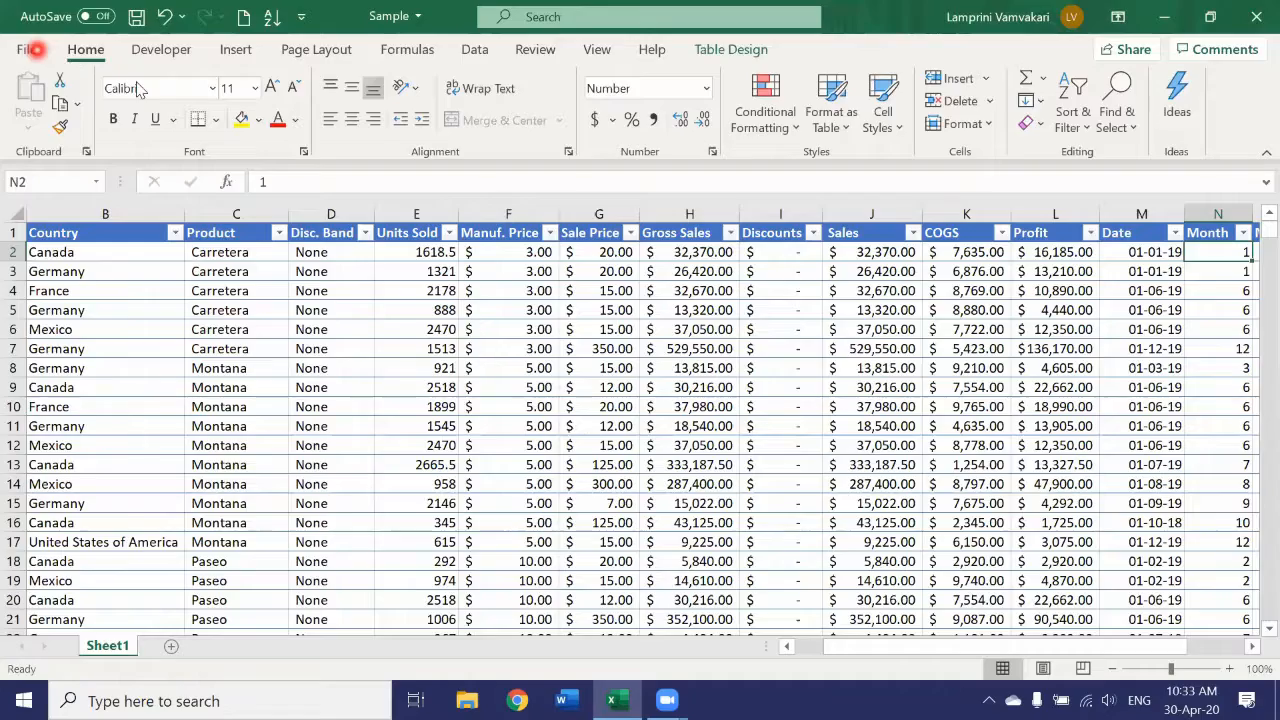